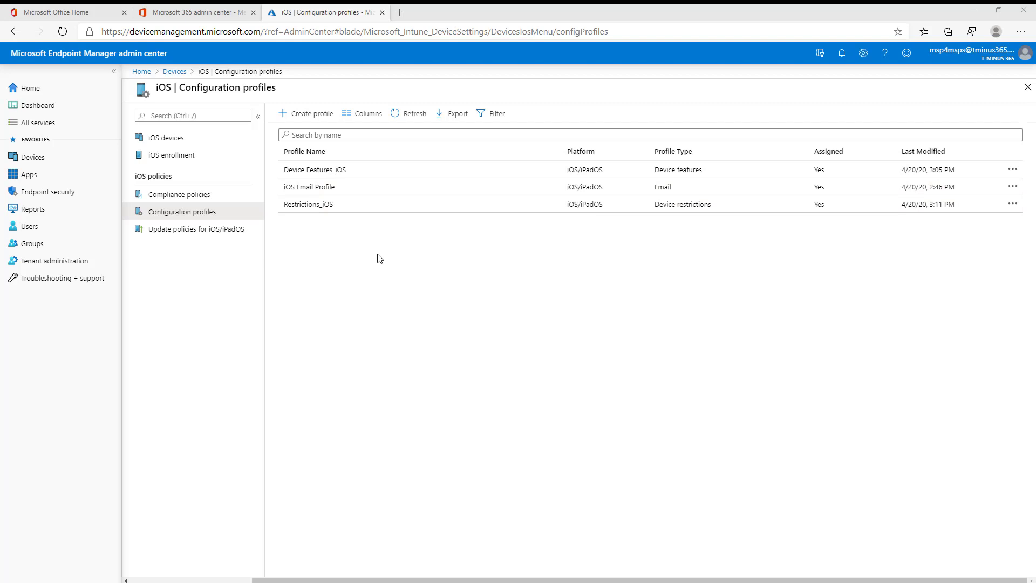
Start a new iOS/iPadOS profile, browse its profile types, then discard it.
click(317, 115)
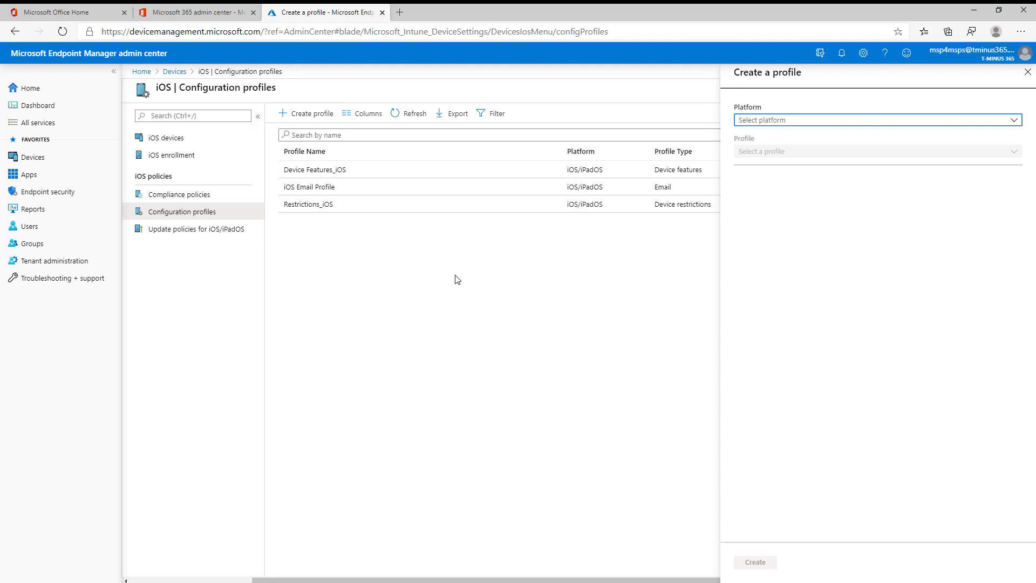
click(758, 120)
click(753, 134)
click(772, 153)
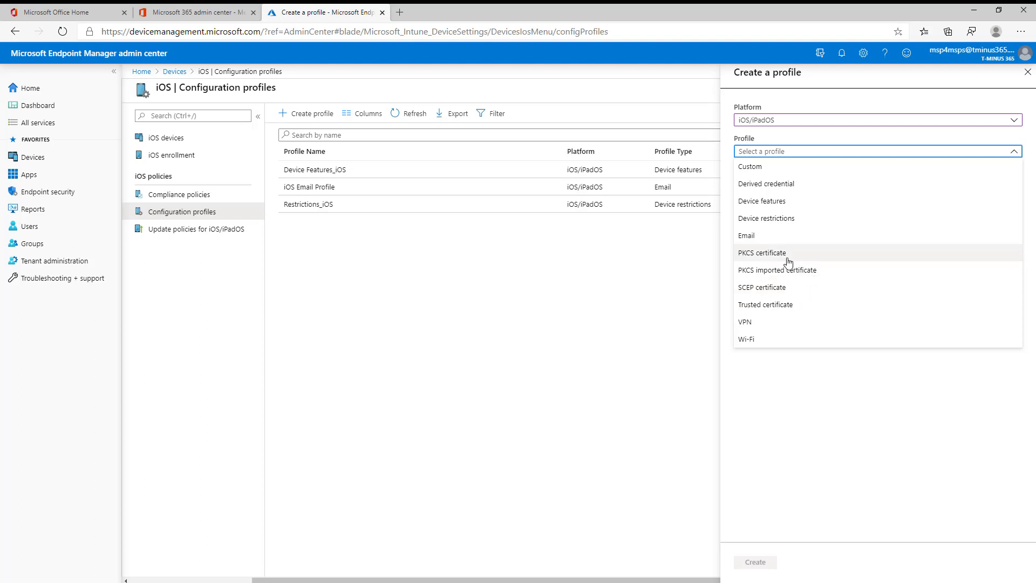
click(796, 157)
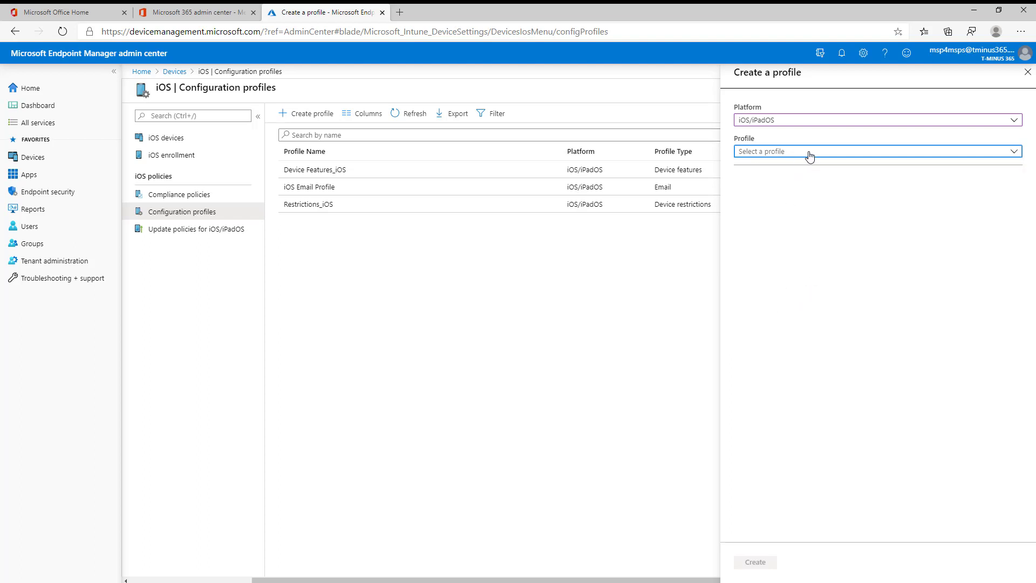
click(844, 152)
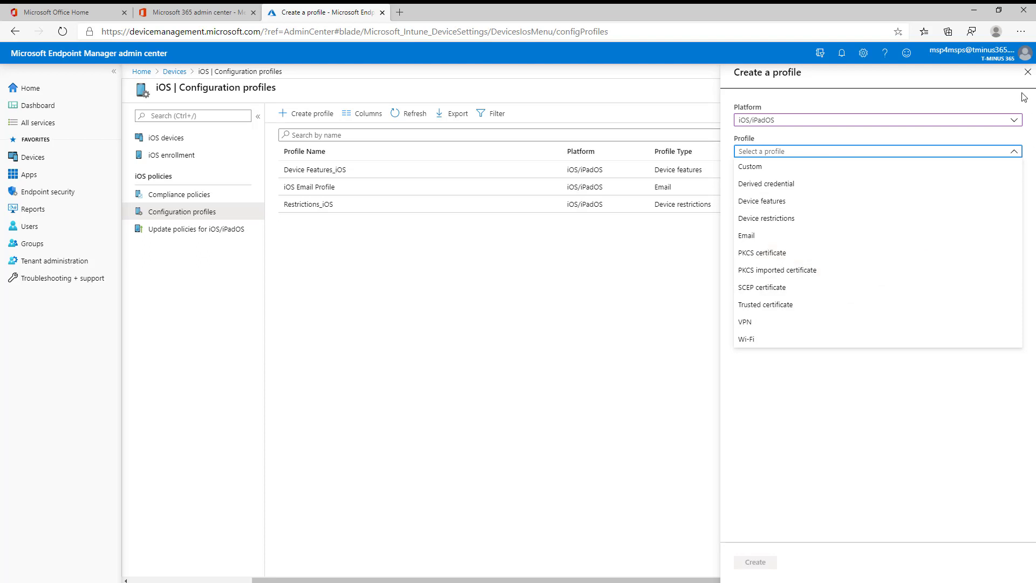
click(1028, 72)
click(571, 83)
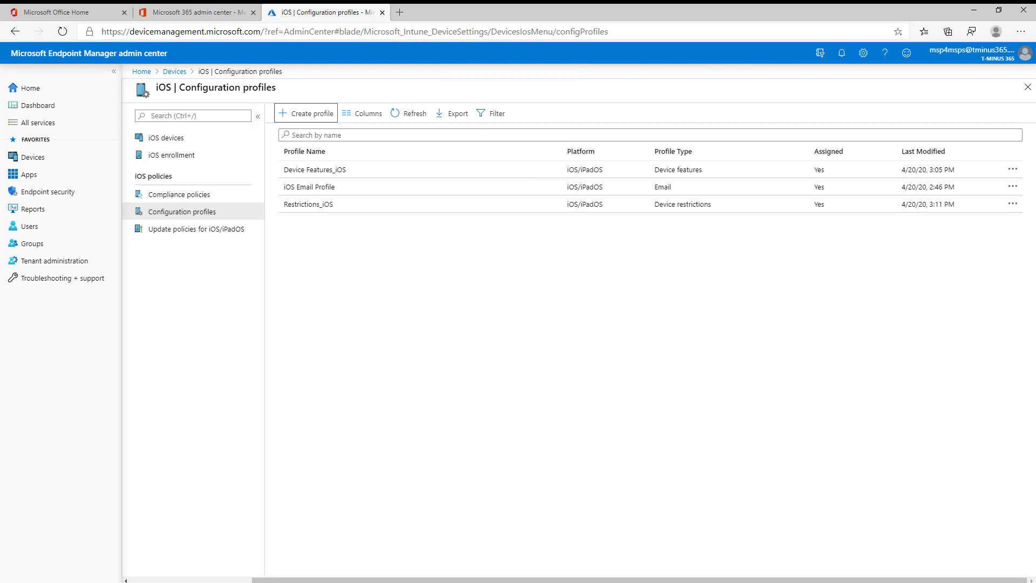
Open the iOS Email Profile and show its Properties page.
click(309, 187)
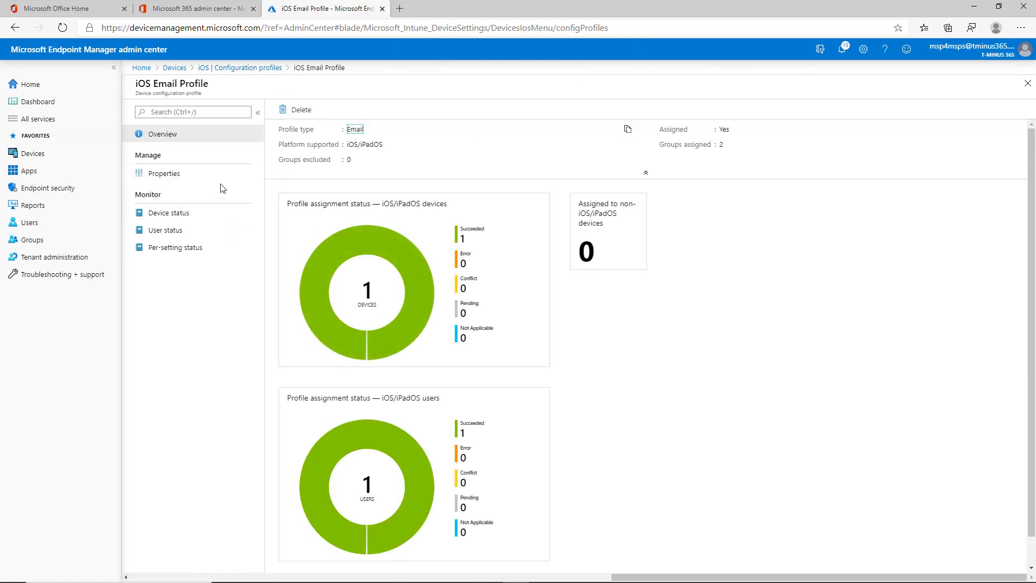
click(220, 174)
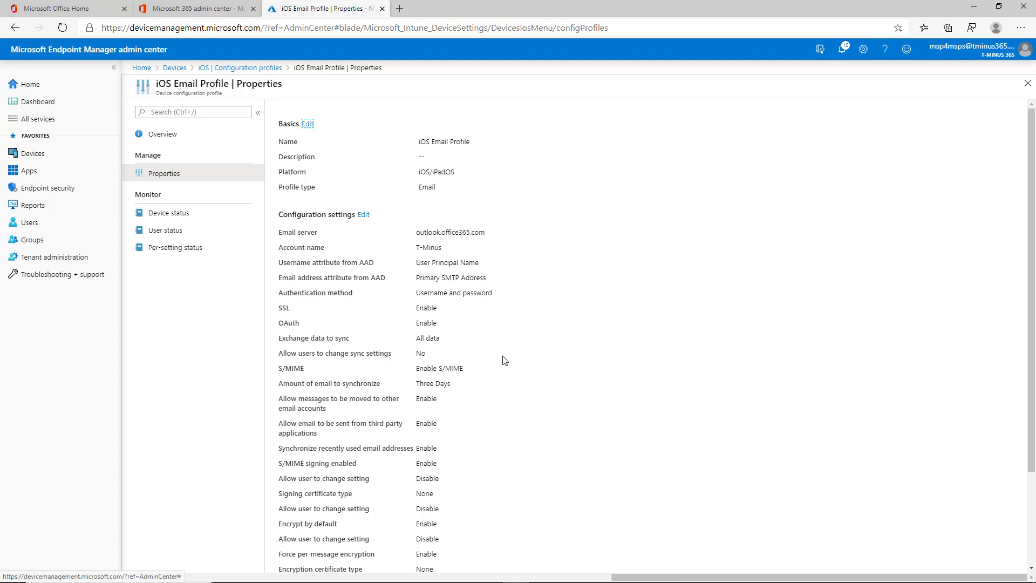
Edit configuration settings, checking server and account name, keeping Username and password authentication.
click(363, 215)
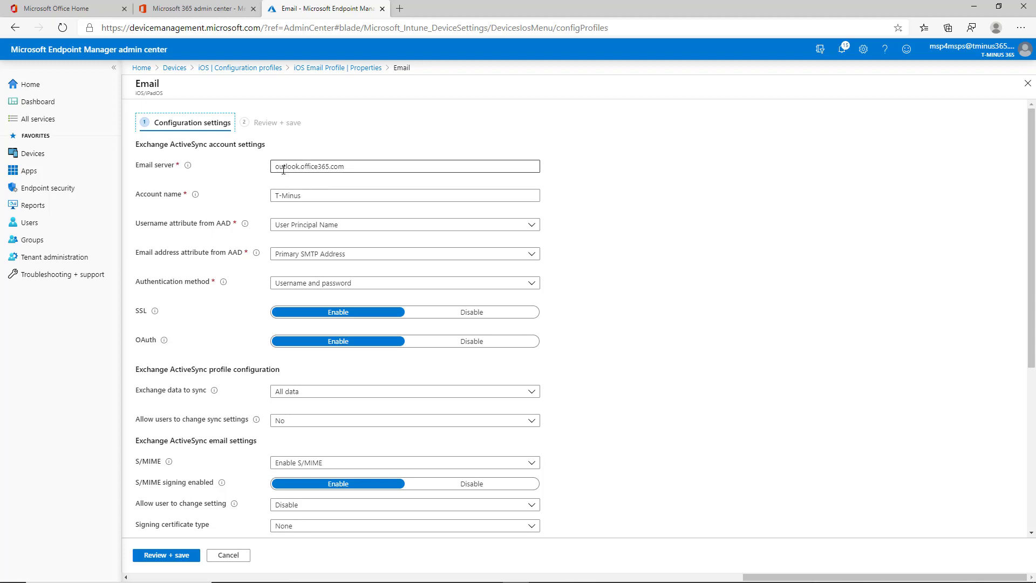
drag(284, 167, 436, 168)
triple_click(435, 167)
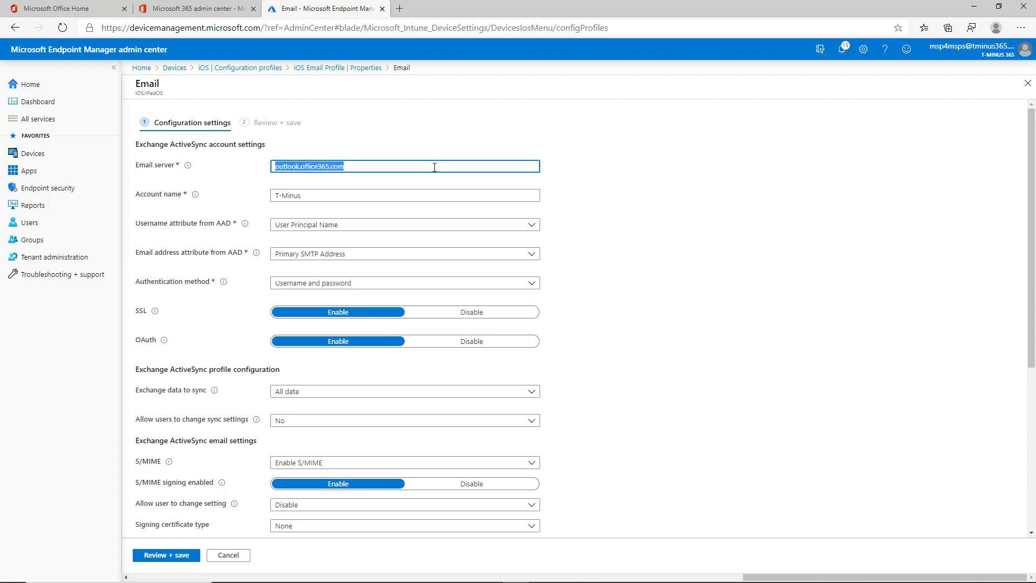
click(340, 196)
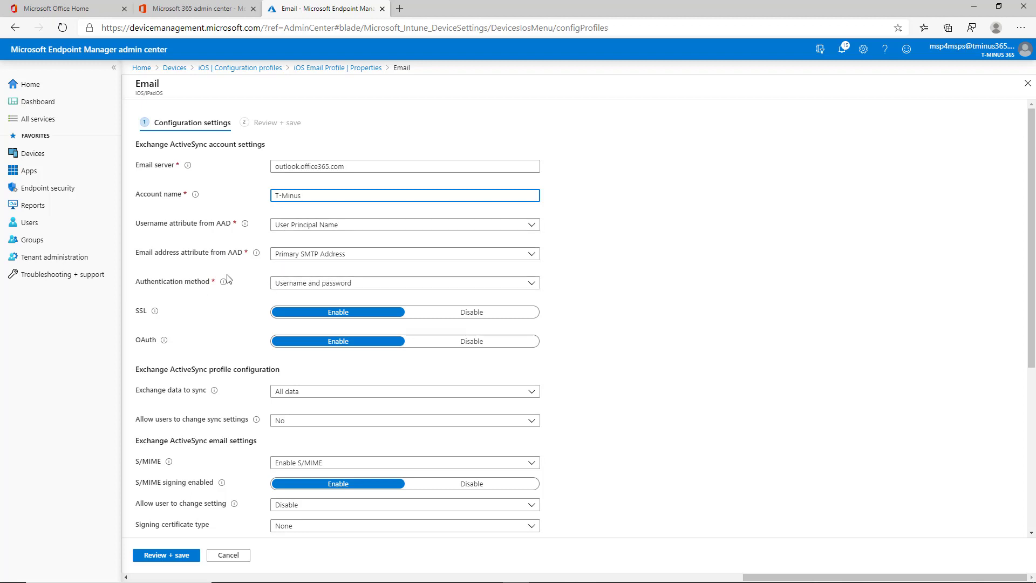
click(347, 290)
click(346, 290)
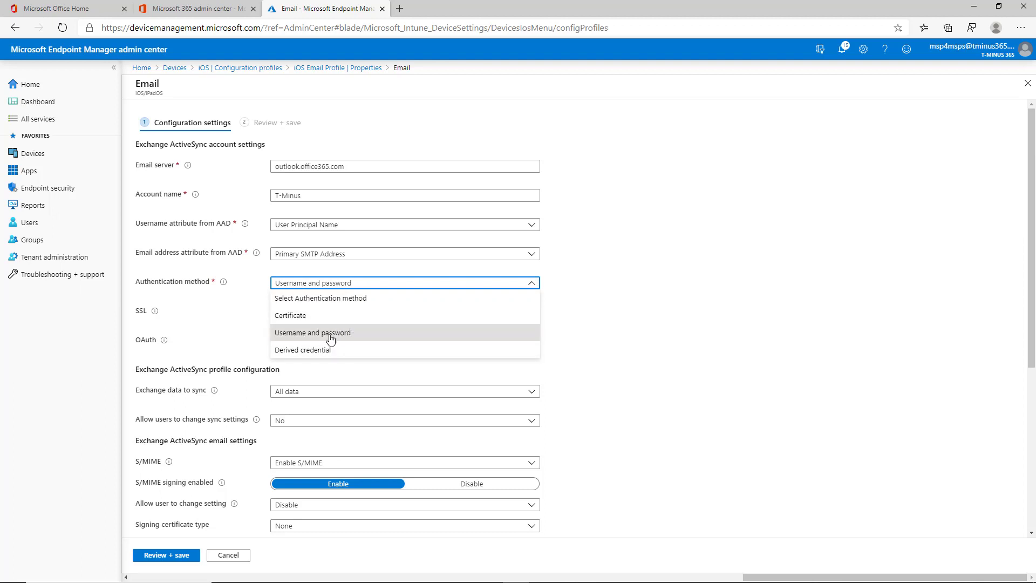
click(346, 283)
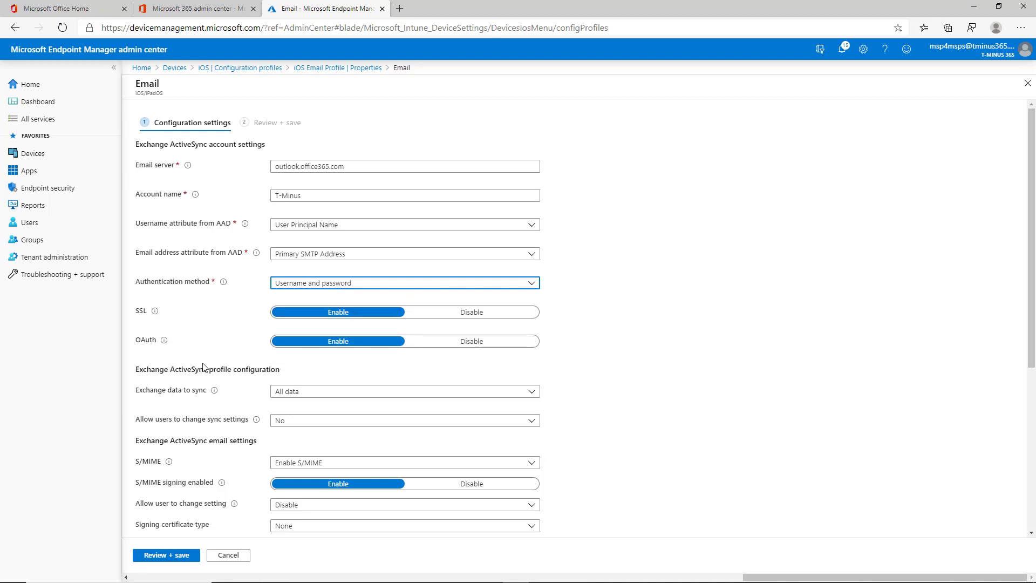
mouse_move(169, 342)
scroll(367, 360, down, 3)
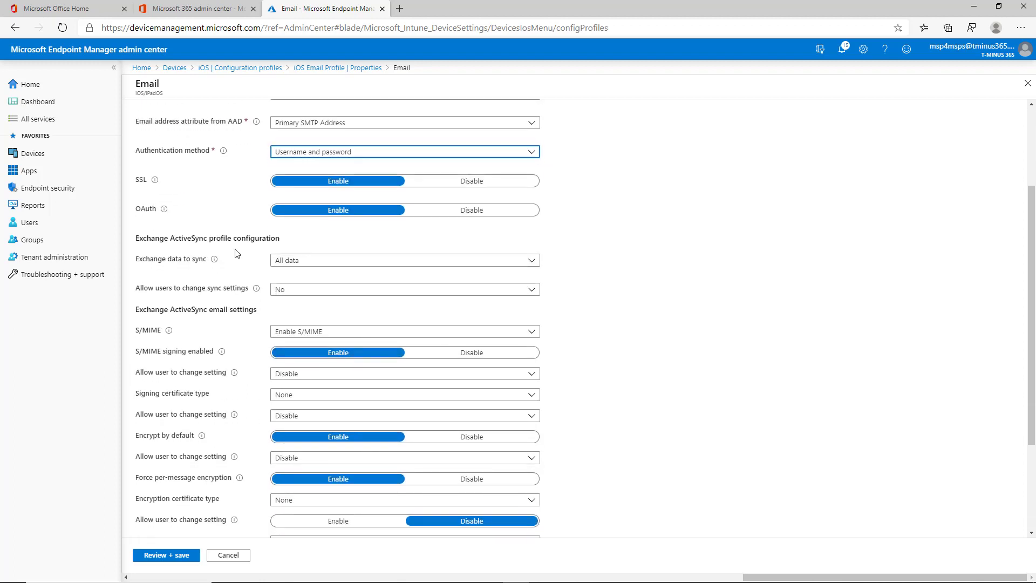
click(276, 260)
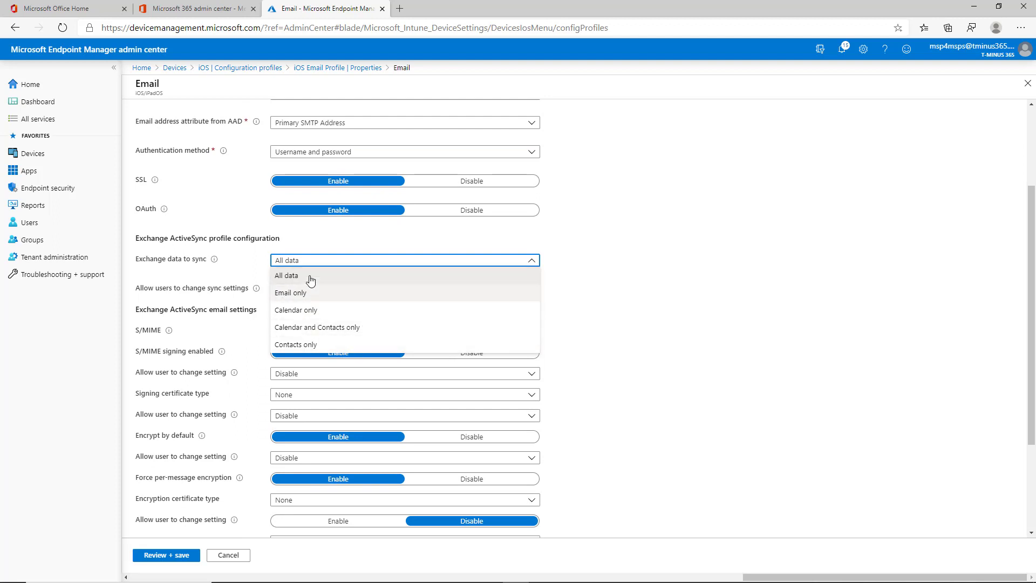
click(311, 274)
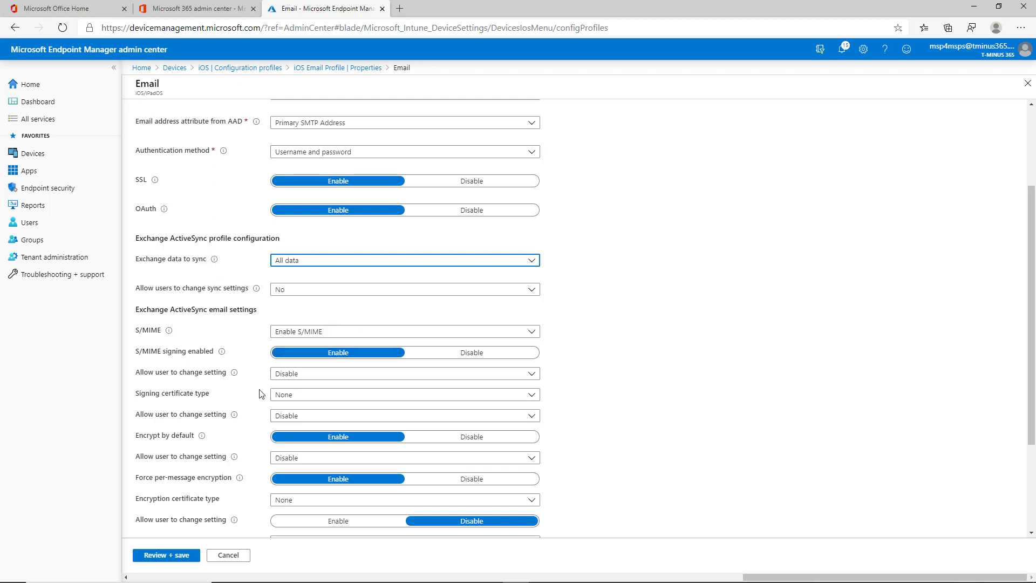
Set the S/MIME signing certificate type to Certificates; no certificate profile is available to select.
click(285, 398)
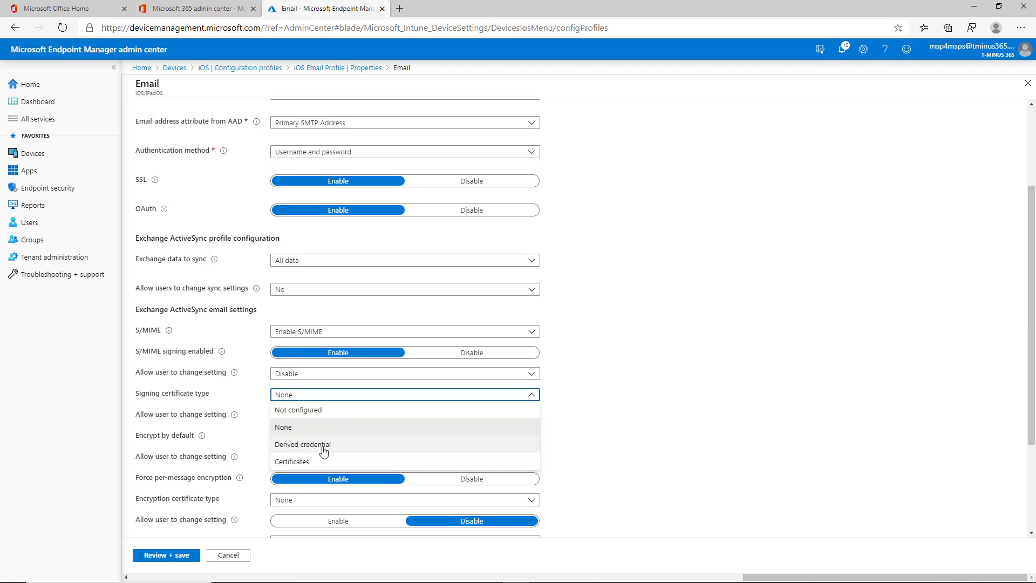
click(281, 460)
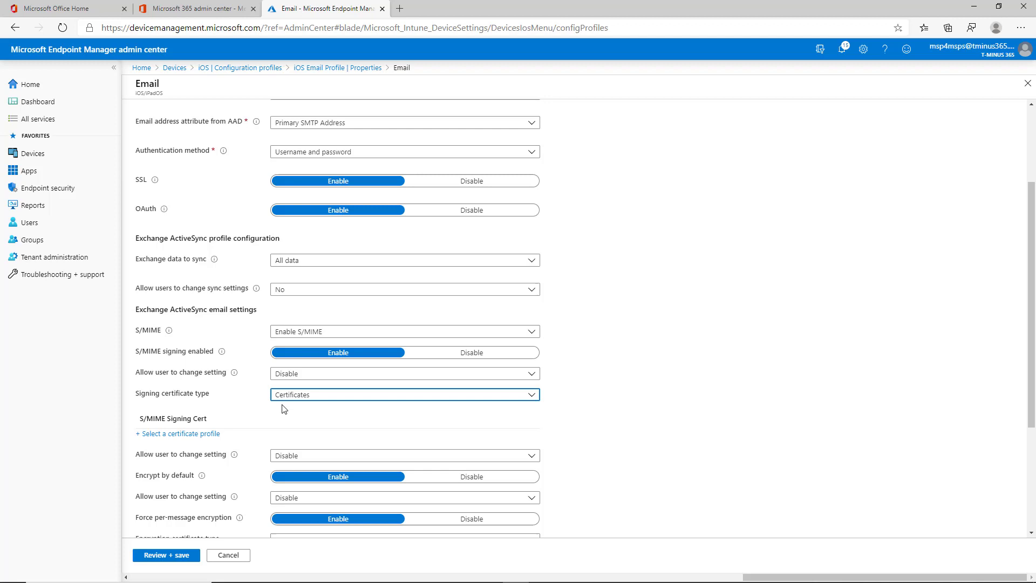
click(193, 434)
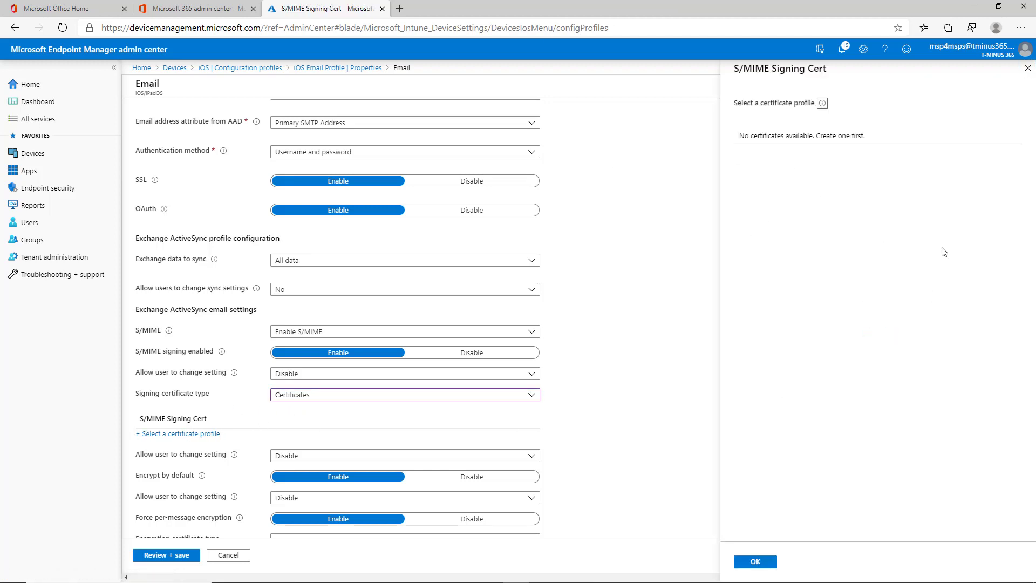
click(755, 561)
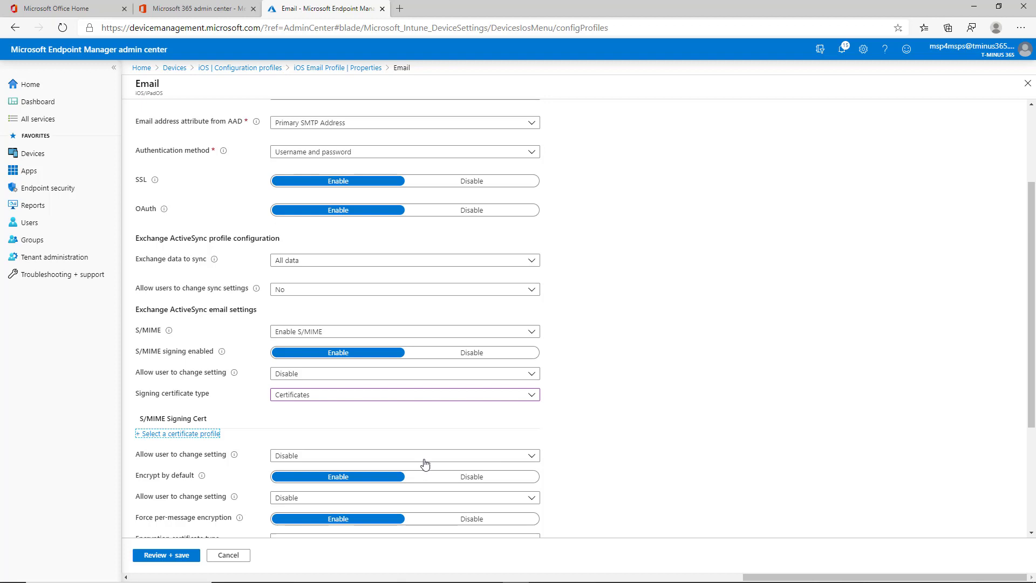
scroll(415, 459, down, 3)
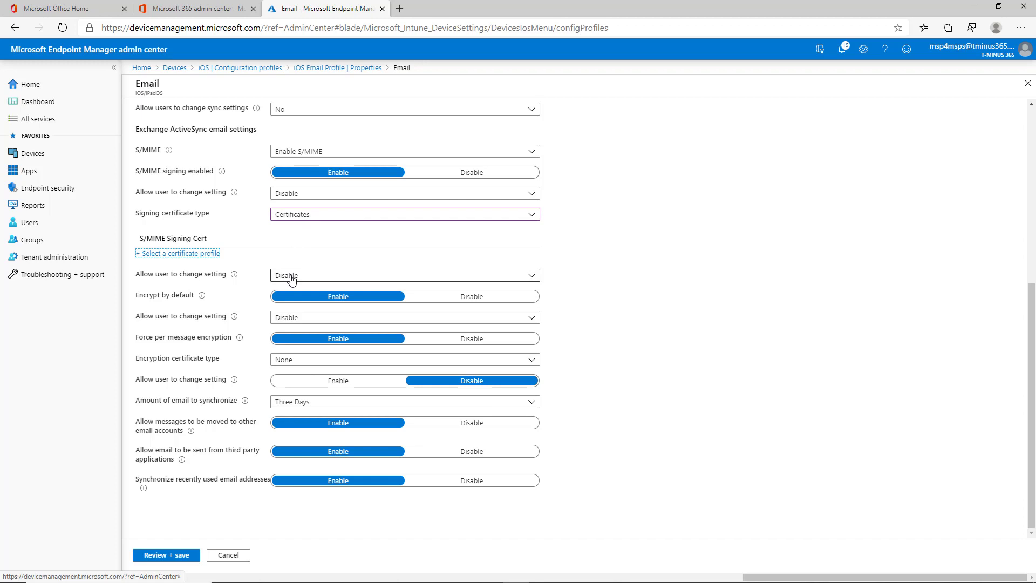
Switch the S/MIME setting to Disable S/MIME.
scroll(288, 206, up, 1)
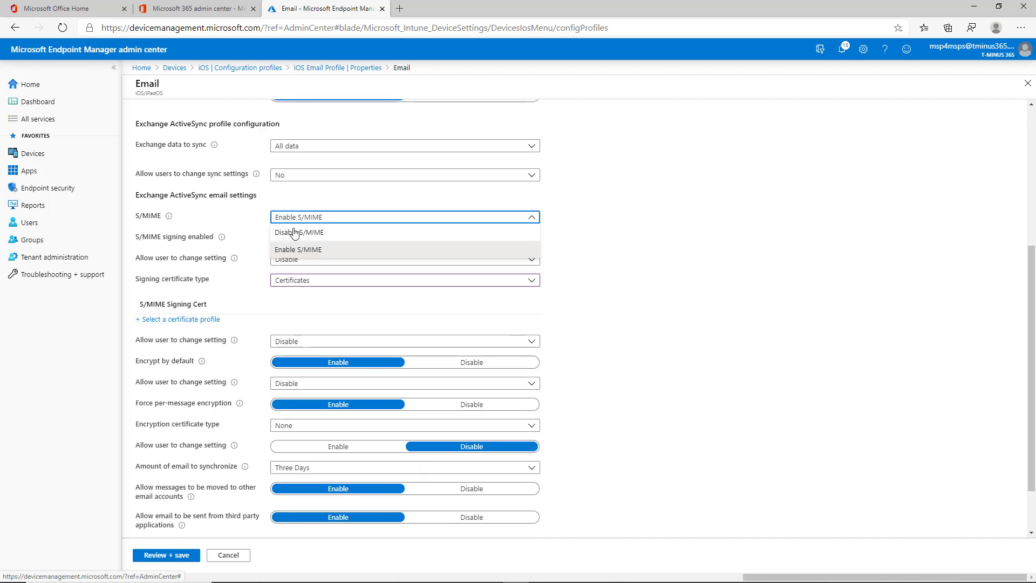
click(298, 249)
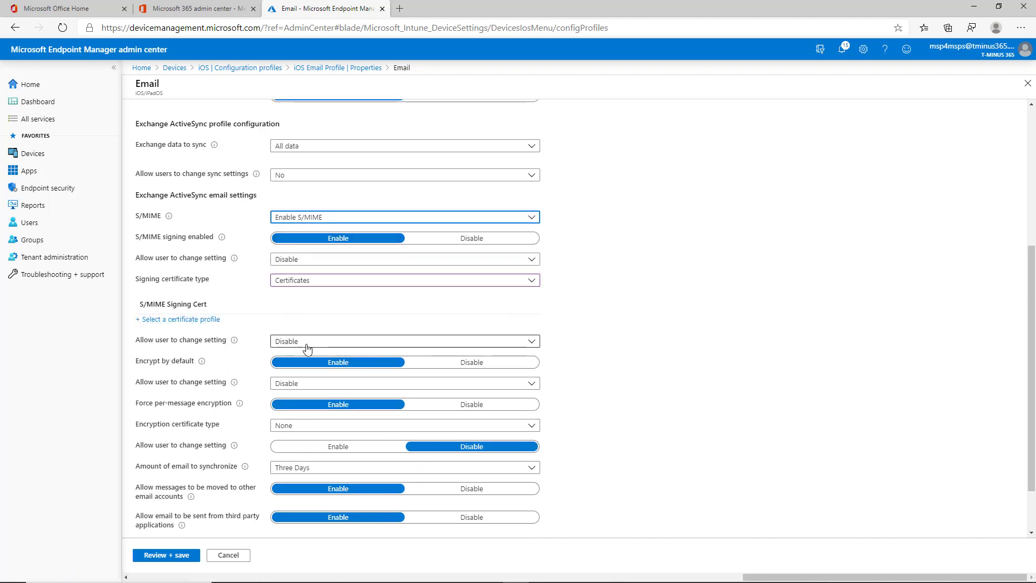
key(Up)
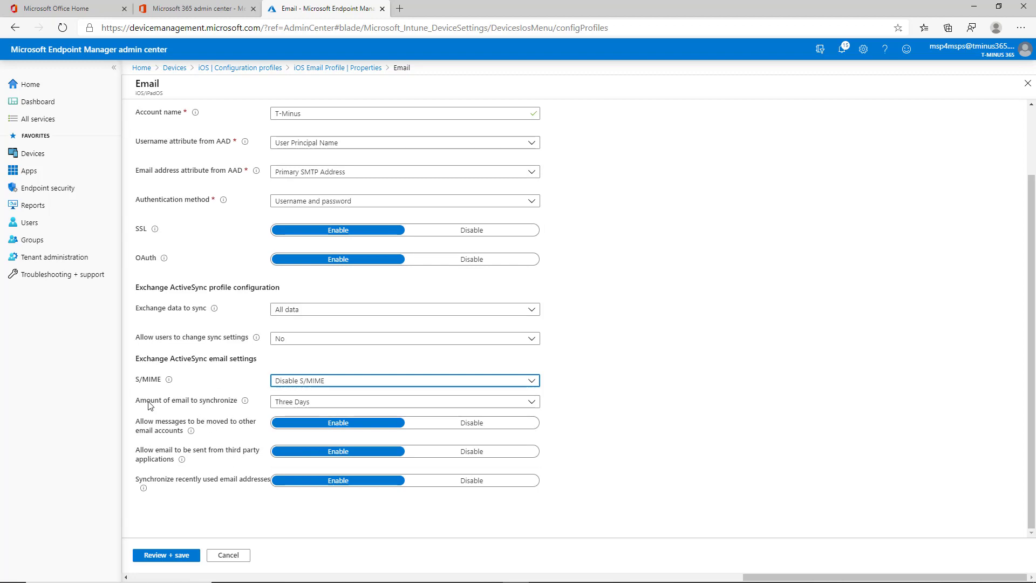
click(315, 404)
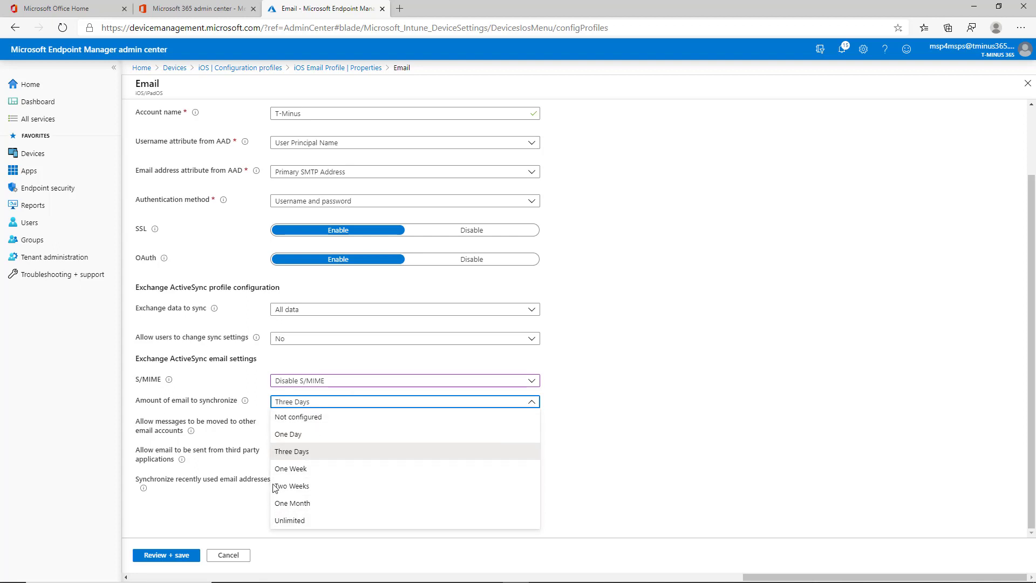
Keep email sync at Three Days and disable moving messages to other email accounts.
click(377, 403)
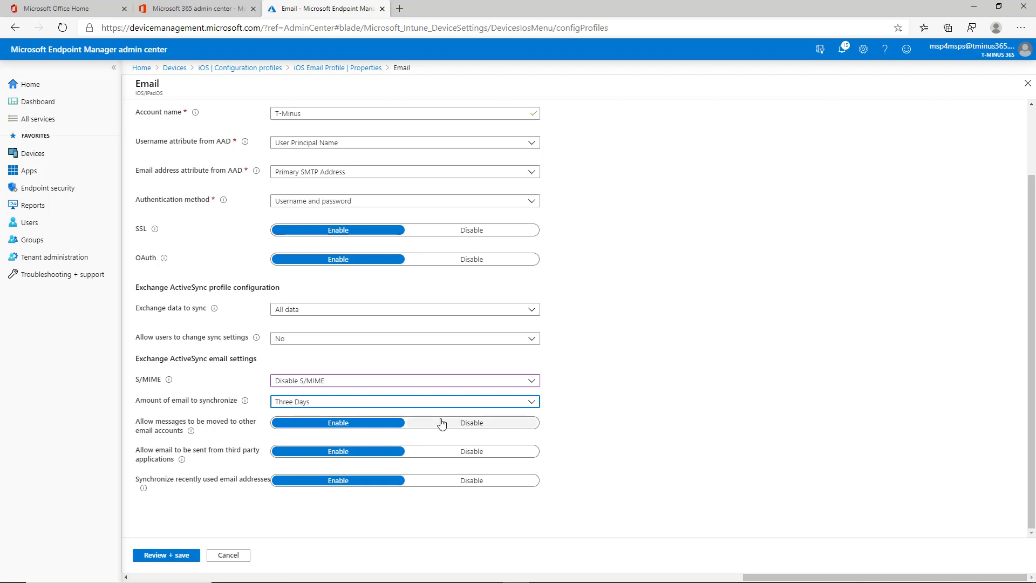
click(426, 425)
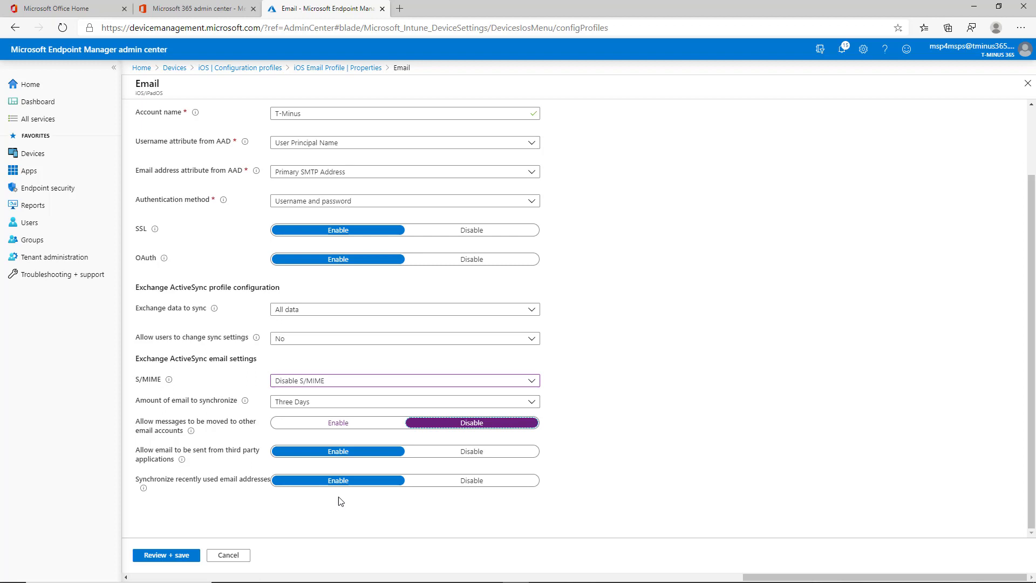
Discard the unsaved email setting edits and return to the iOS configuration profiles list.
click(229, 554)
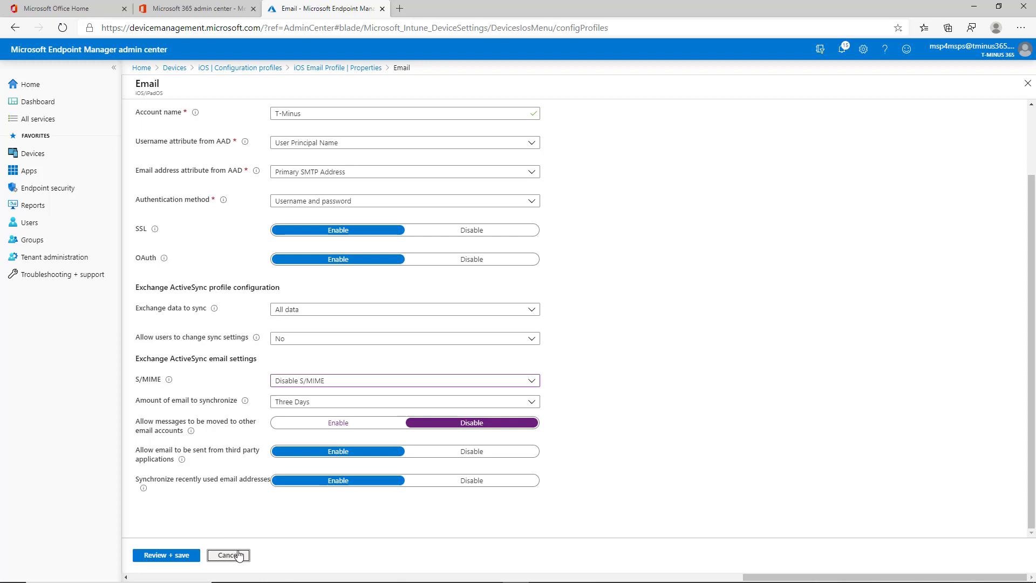
click(562, 85)
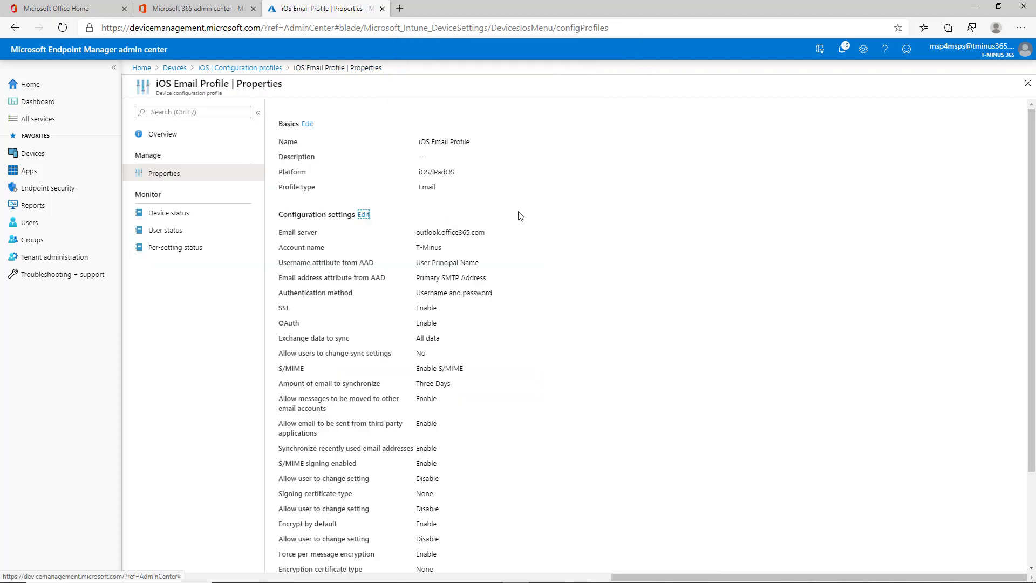
scroll(469, 317, down, 3)
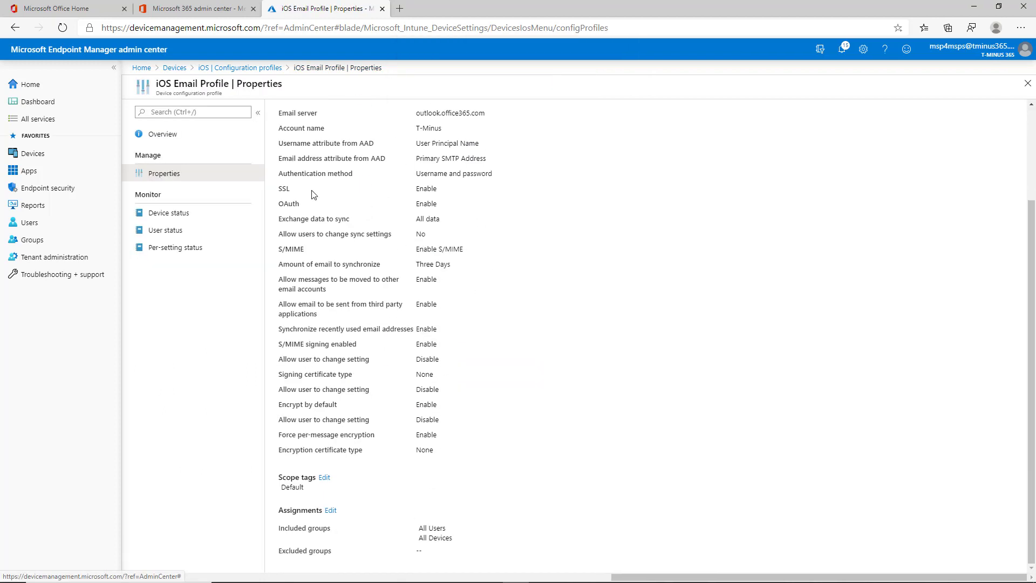
click(252, 68)
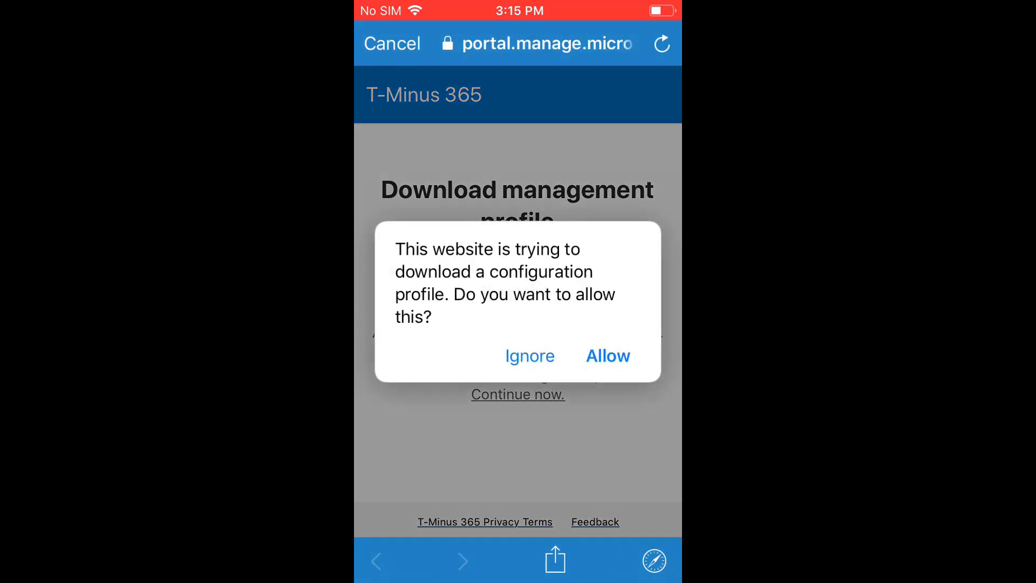
On the iPhone, allow the T-Minus 365 management profile to download.
click(609, 356)
click(518, 341)
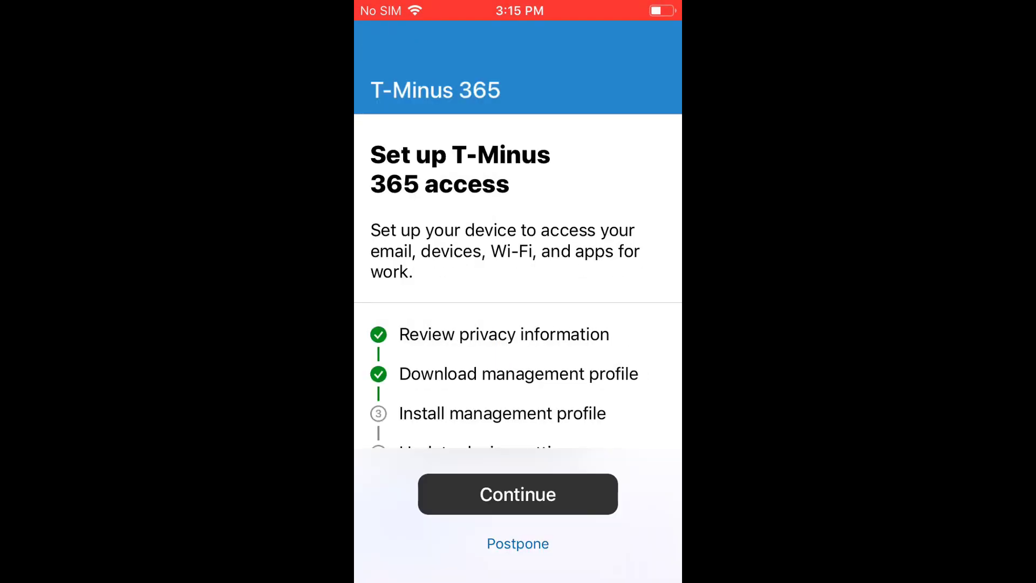
key(super)
In Settings, open the downloaded T-Minus 365 profile and start its installation.
drag(410, 292, 485, 291)
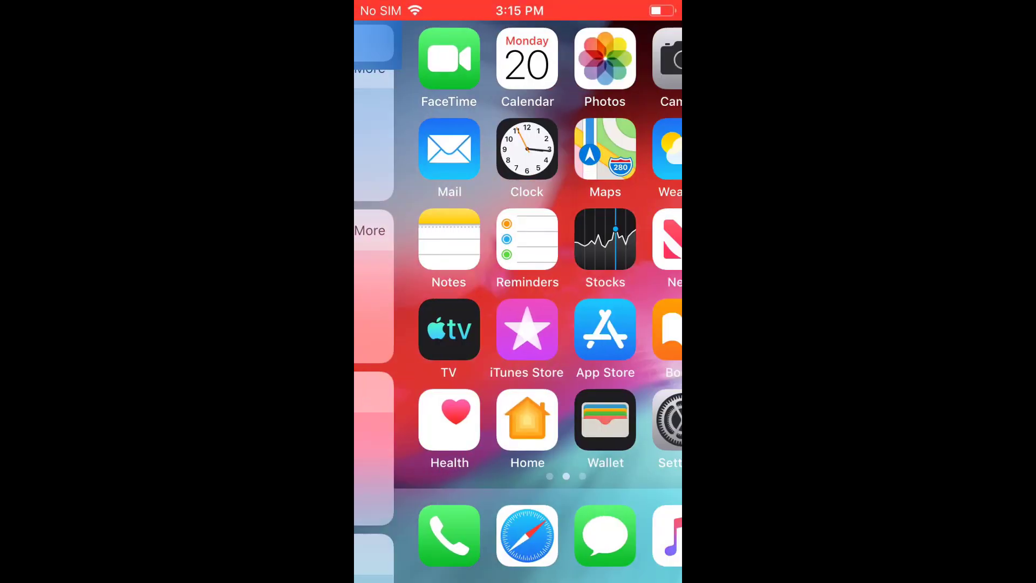
click(634, 419)
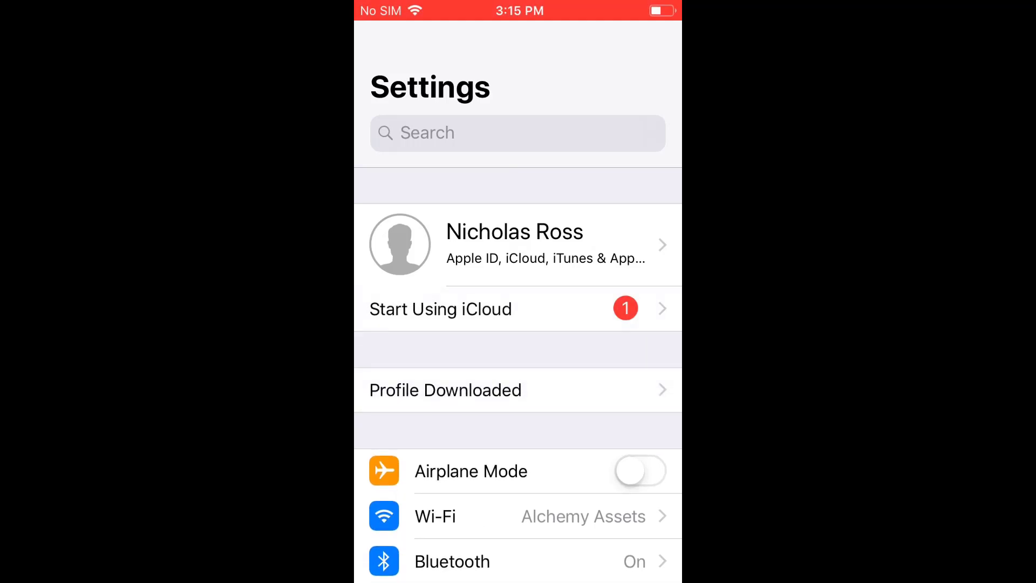
scroll(518, 324, down, 10)
scroll(518, 323, down, 15)
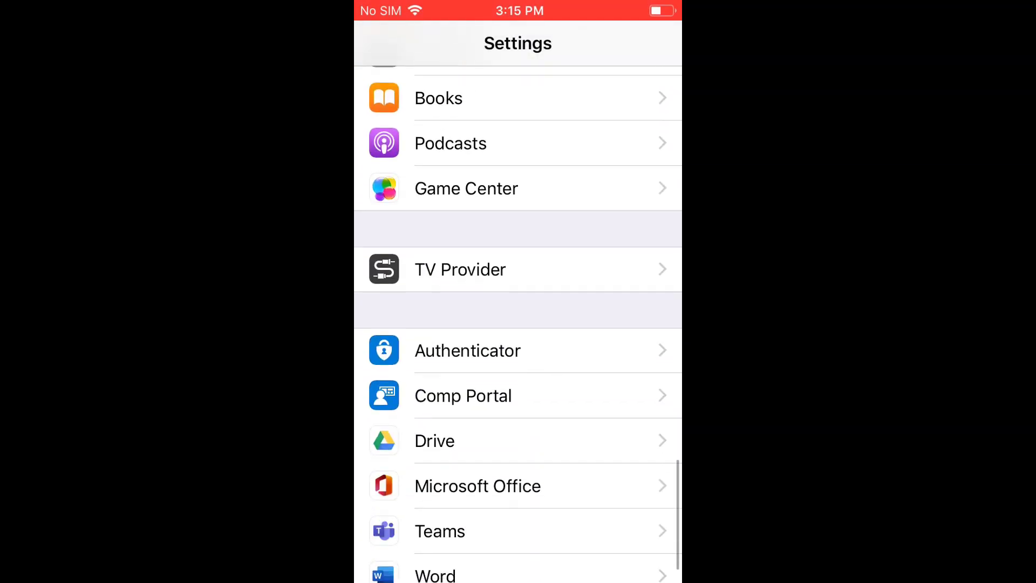
scroll(518, 324, up, 15)
scroll(518, 323, up, 15)
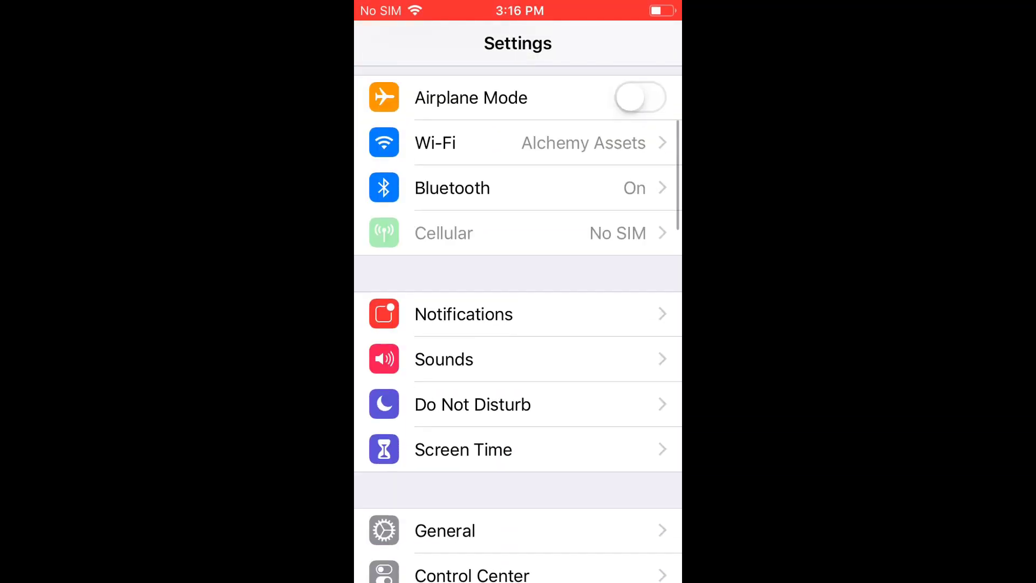
click(445, 389)
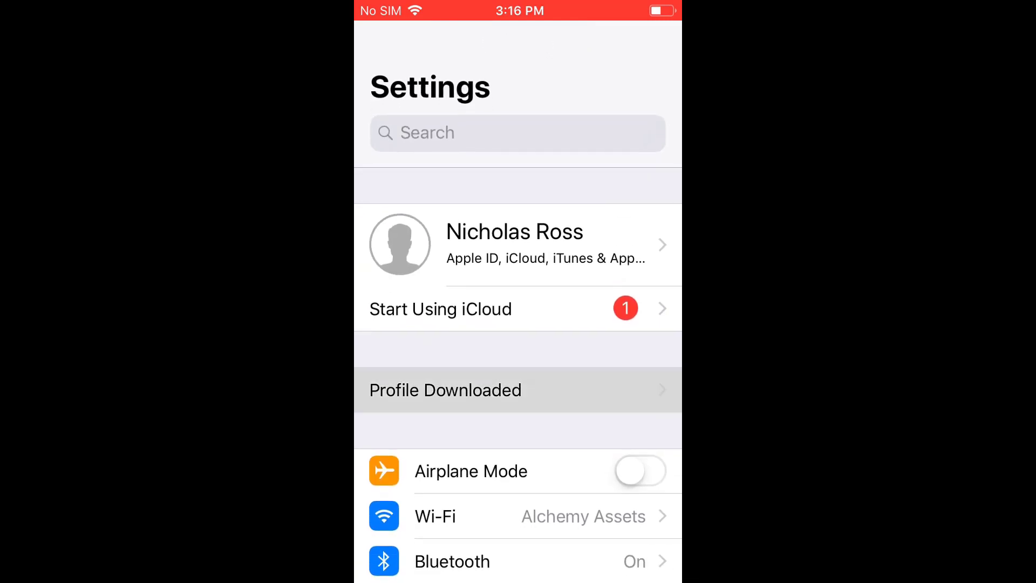
click(640, 43)
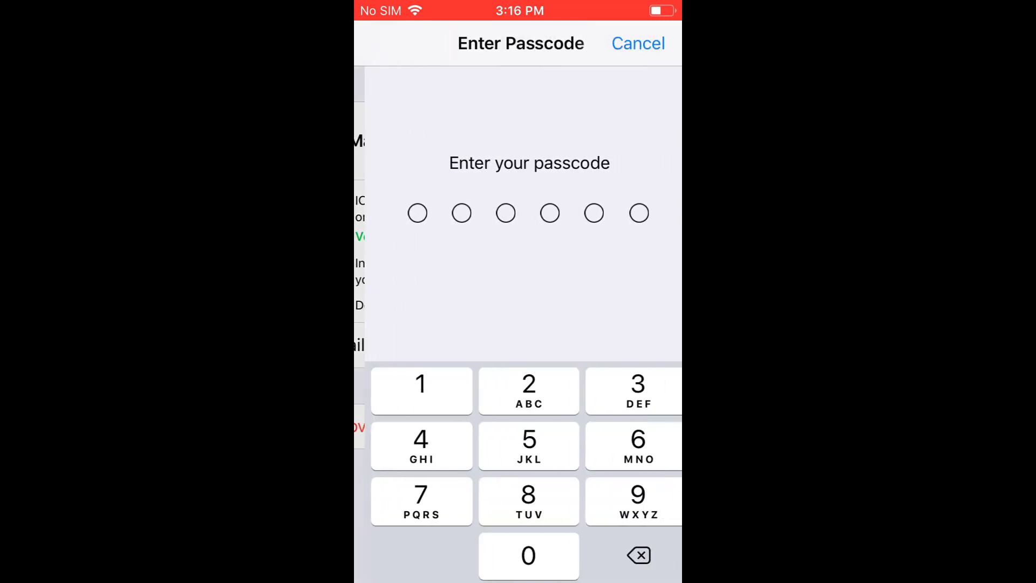
Enter the device passcode, confirm installation, trust remote management, and finish.
click(624, 445)
click(410, 446)
click(410, 445)
click(410, 501)
click(410, 391)
click(410, 390)
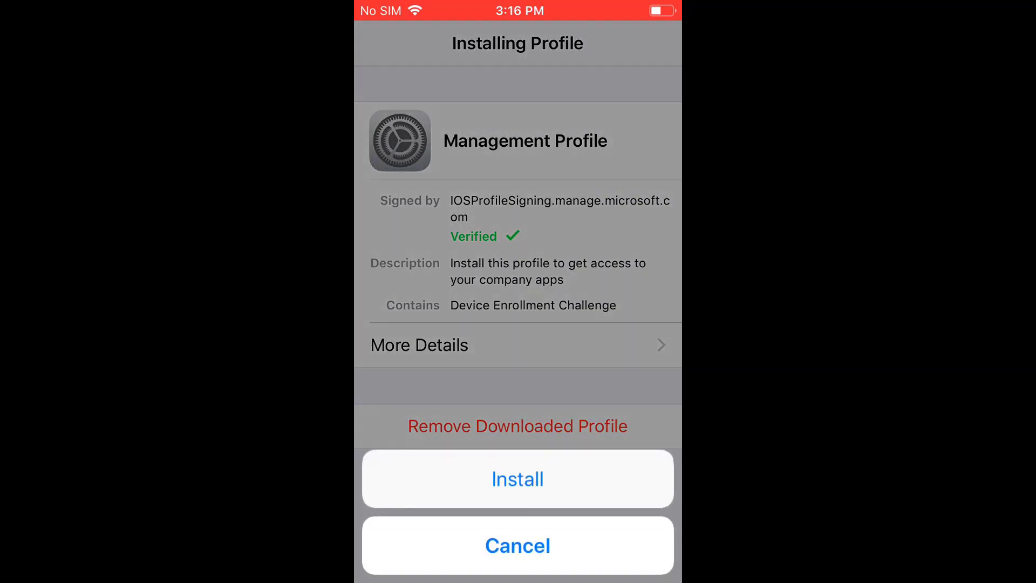
click(518, 478)
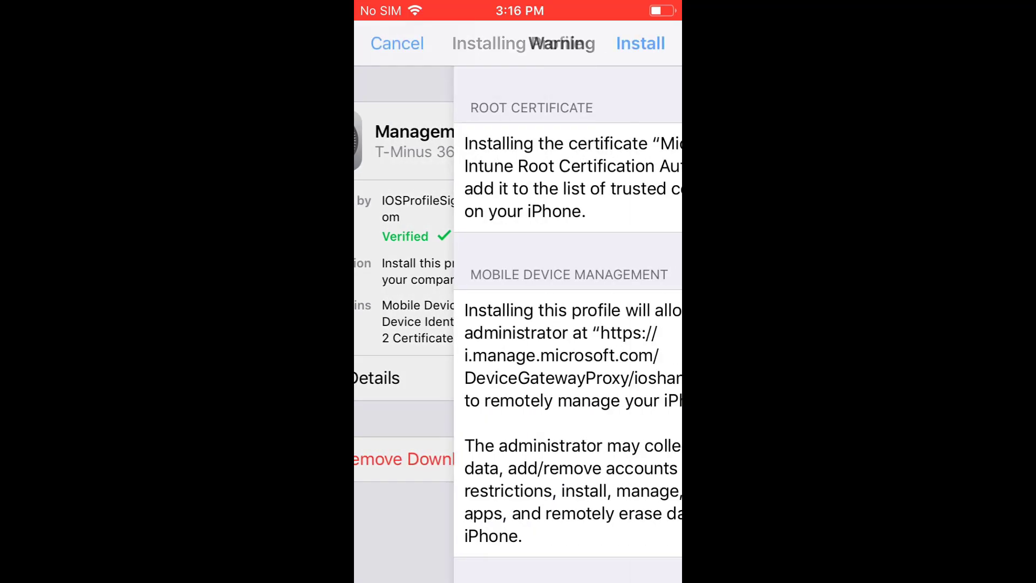
click(640, 43)
click(588, 349)
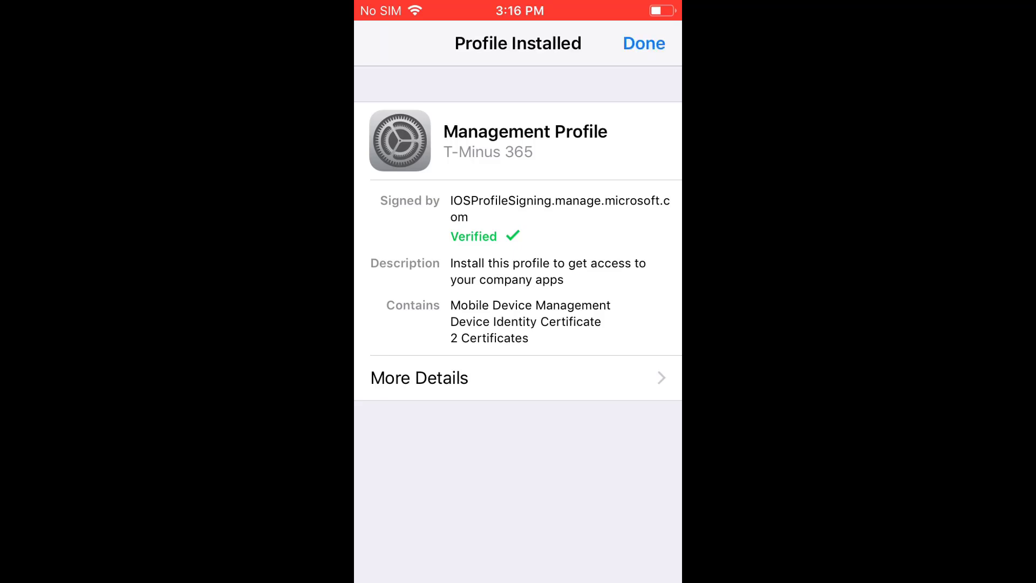
click(644, 44)
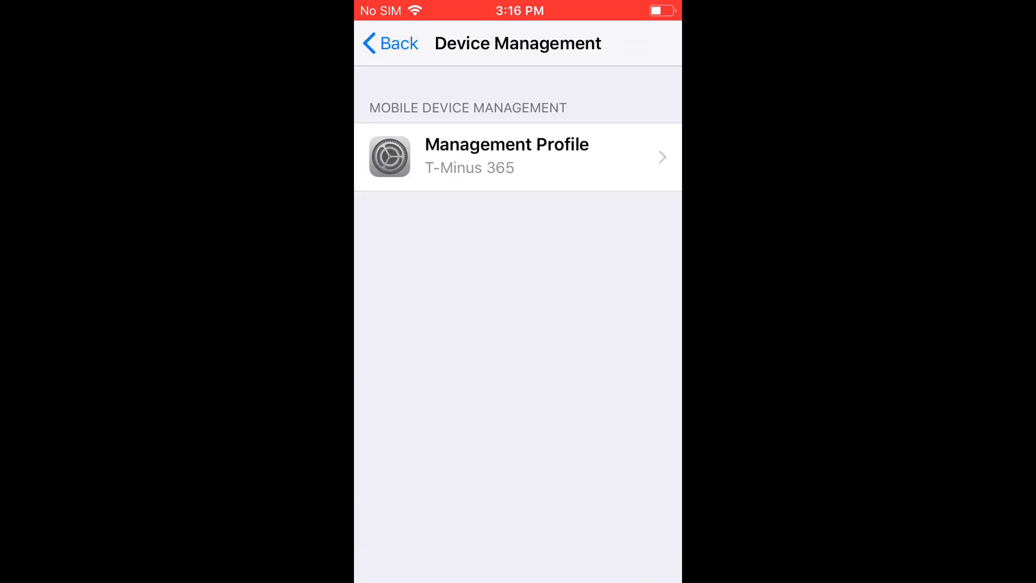
key(super)
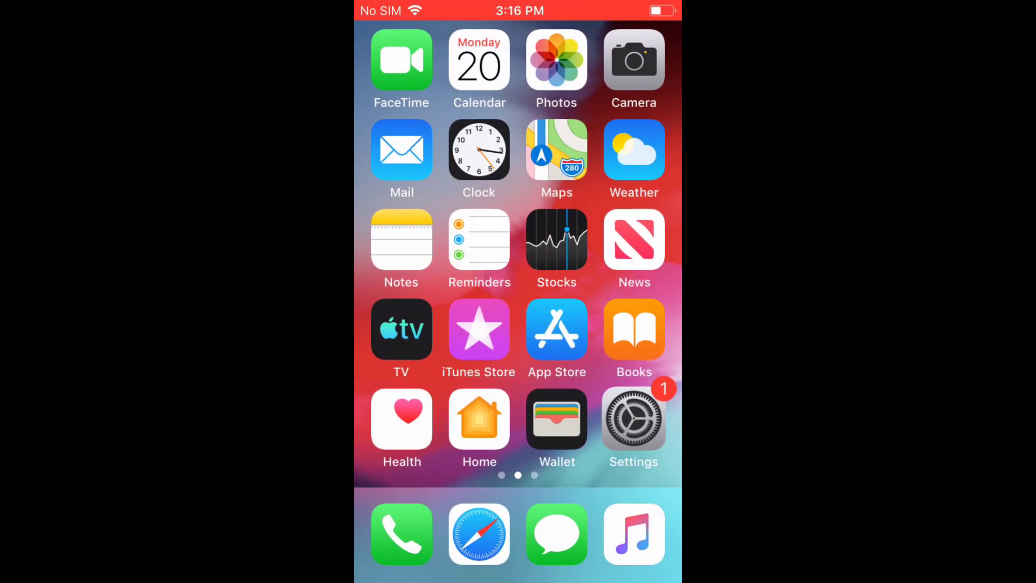
In Company Portal, set the device category to Corporate and let T-Minus 365 manage Microsoft Office.
drag(621, 269, 404, 270)
click(557, 236)
click(517, 494)
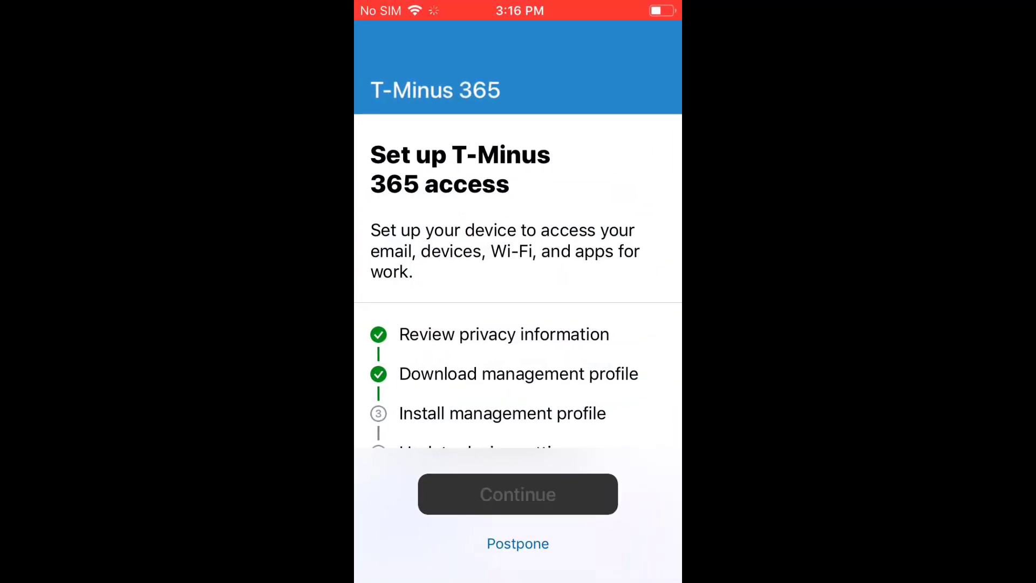
click(391, 43)
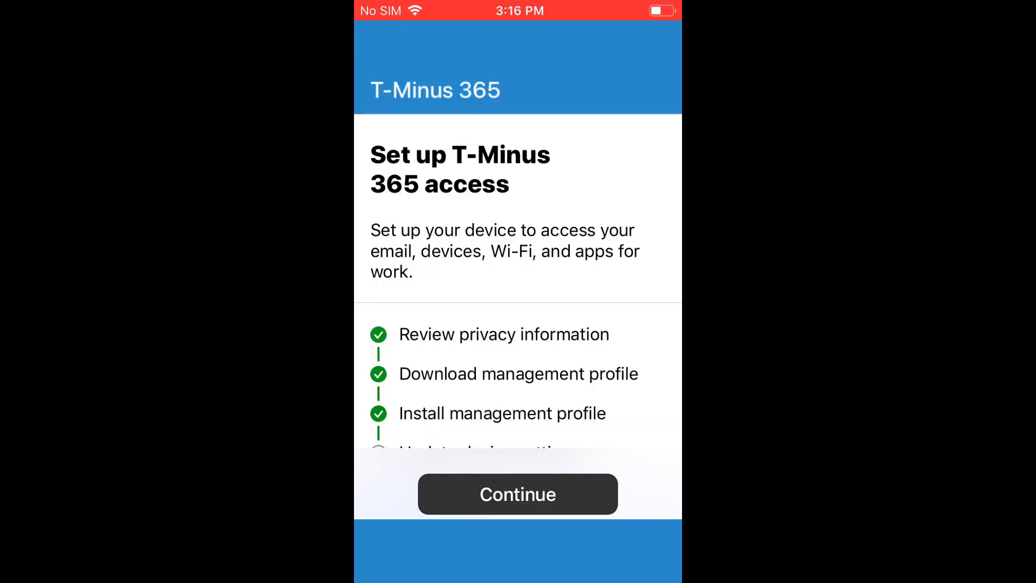
click(517, 492)
click(410, 363)
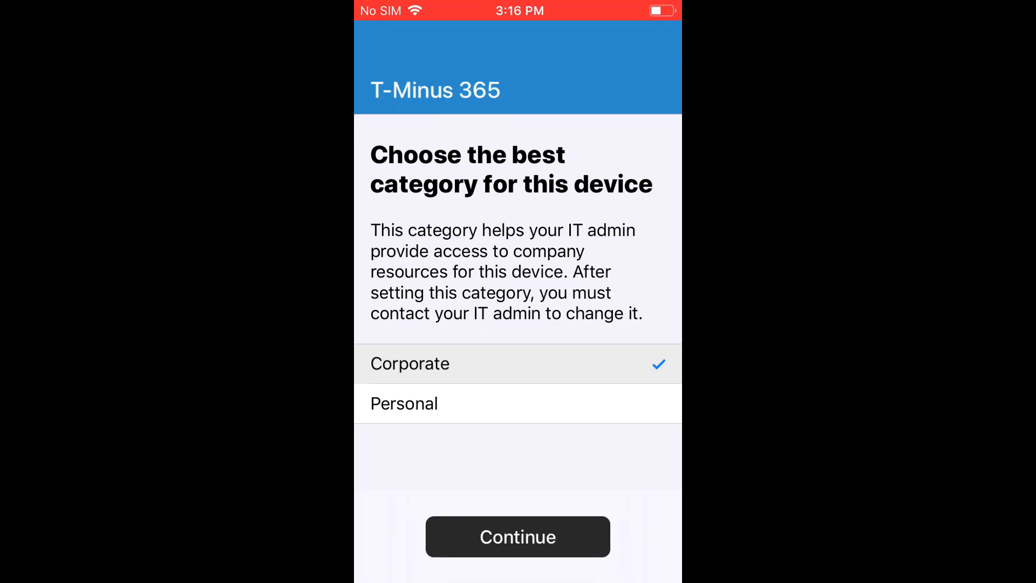
click(518, 536)
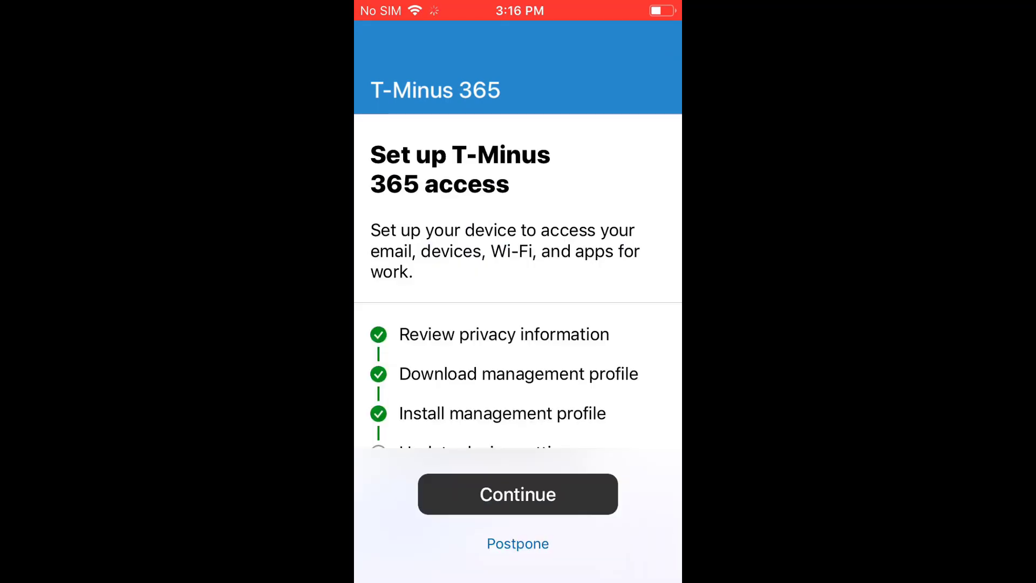
scroll(518, 324, down, 3)
click(518, 494)
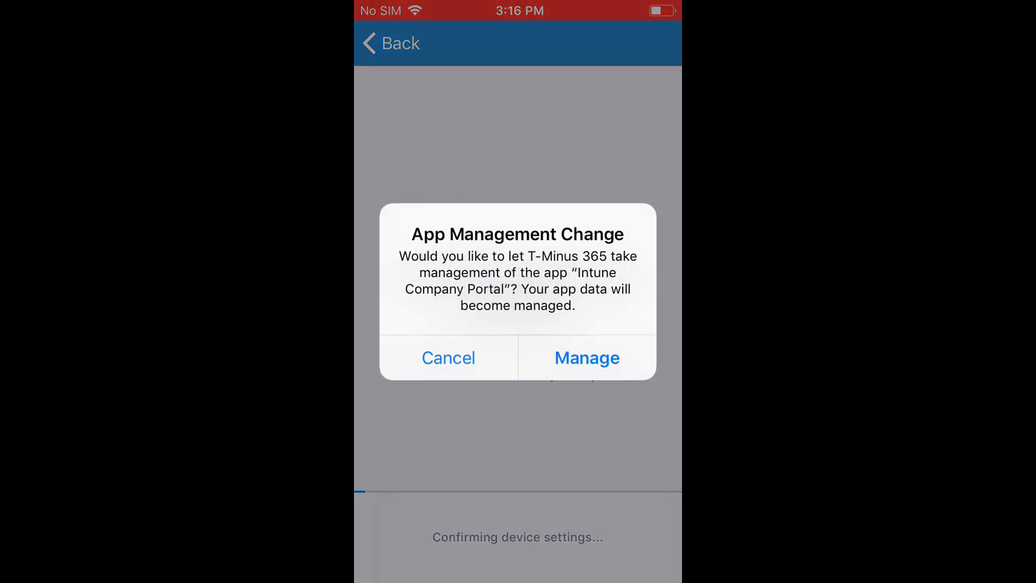
click(588, 358)
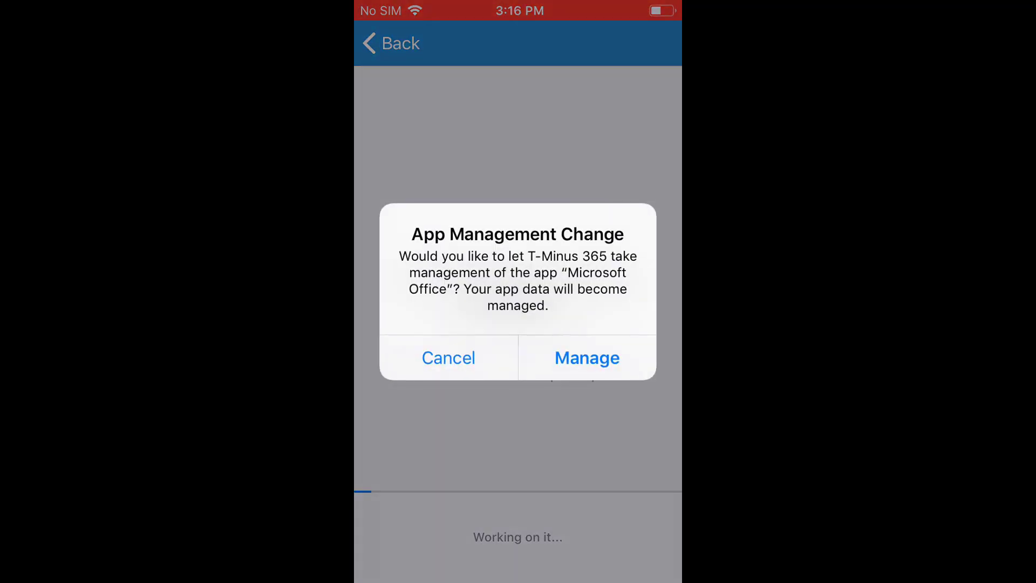
click(588, 358)
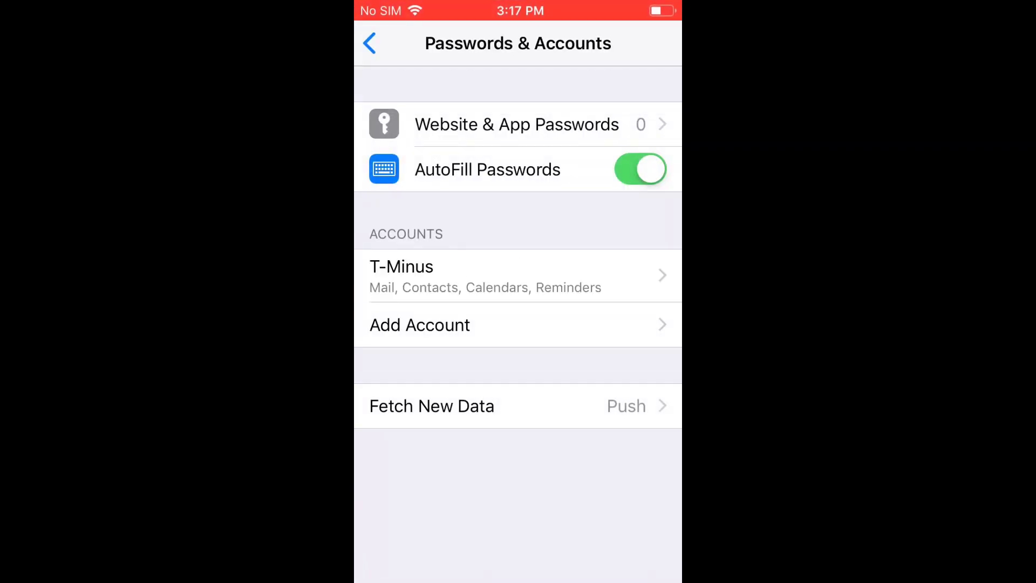
Re-enter the T-Minus account password in Settings and sign in.
click(513, 275)
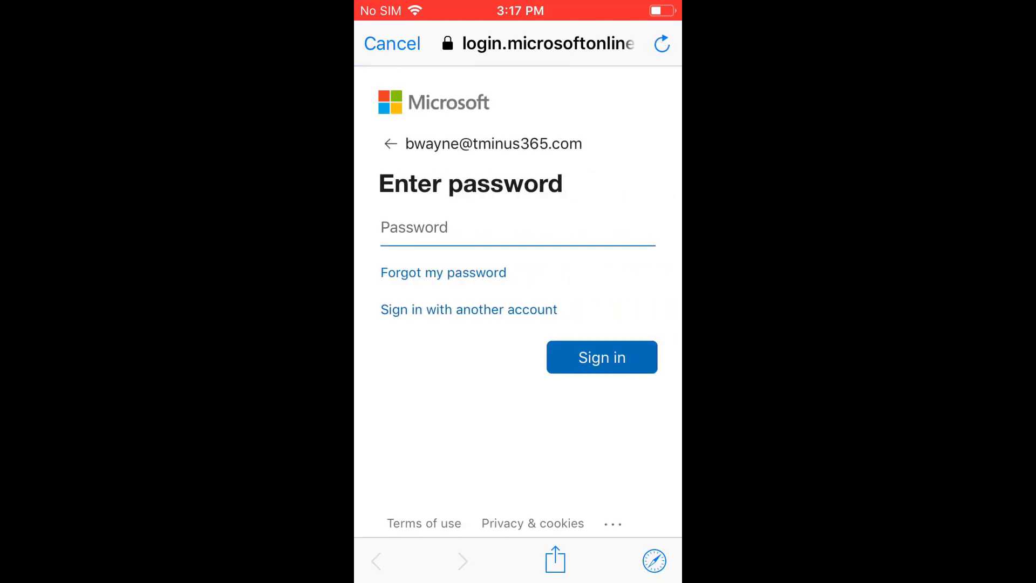
click(414, 227)
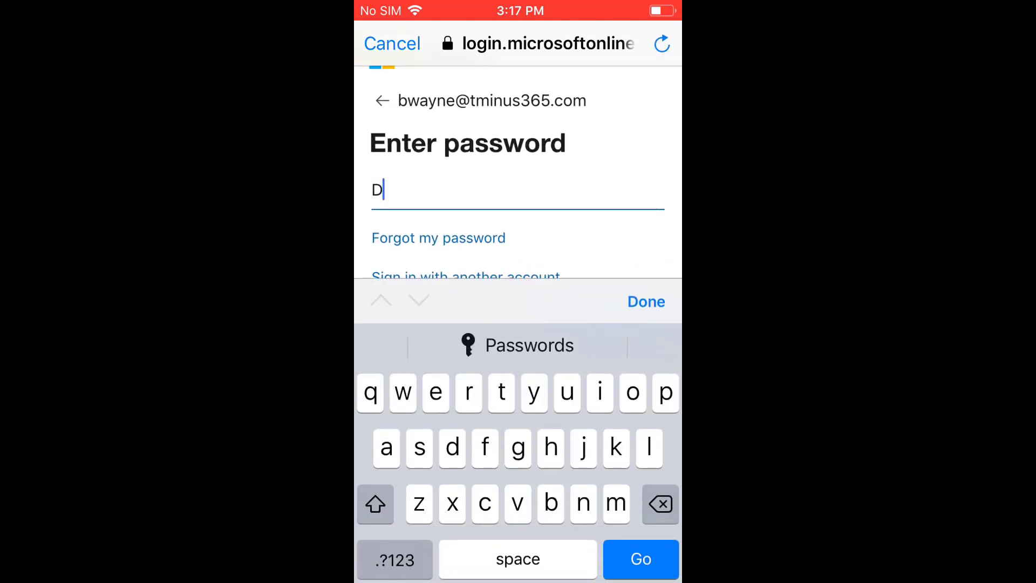
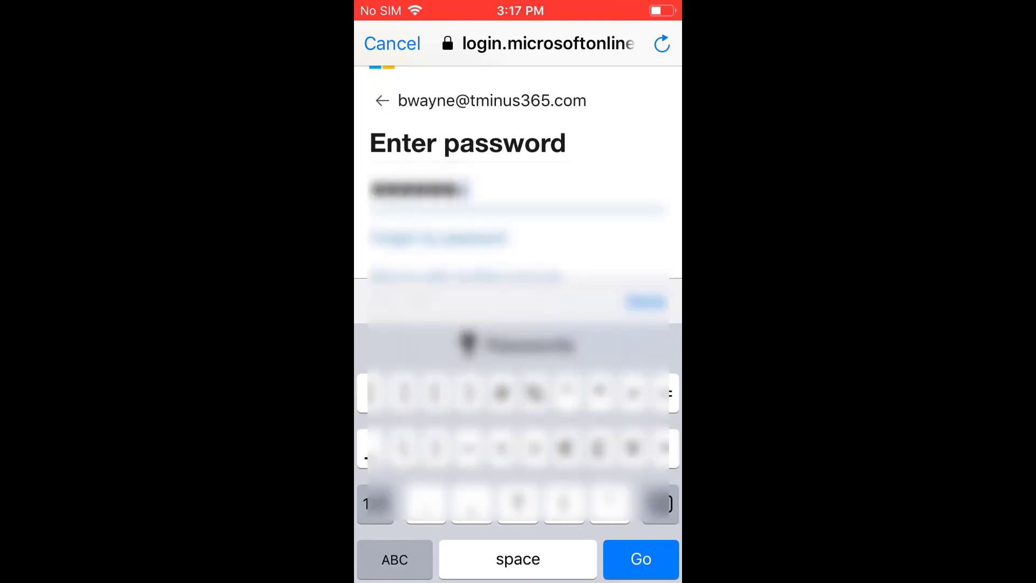
key(Return)
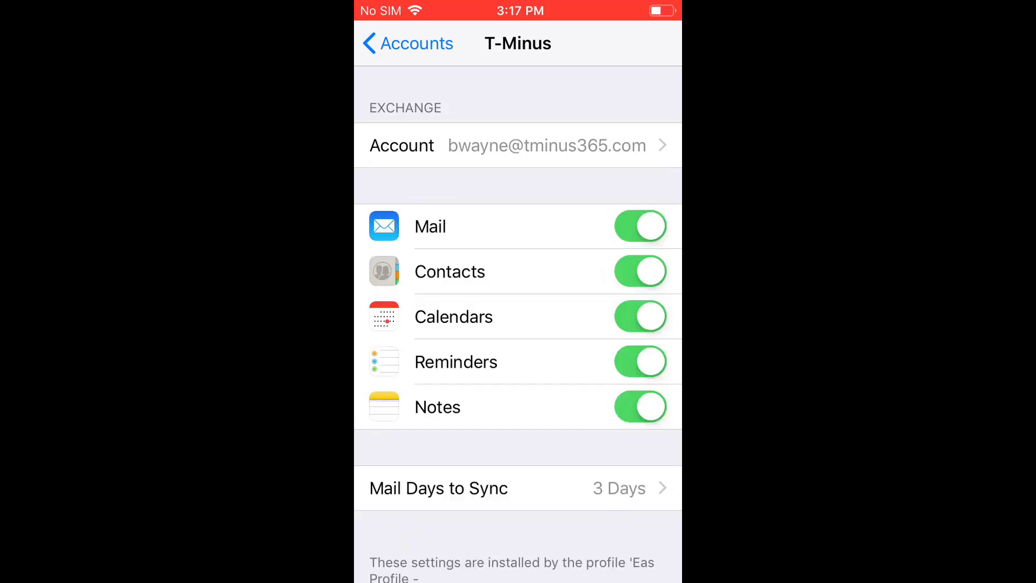
scroll(518, 324, up, 2)
Leave the iPhone's Settings for the home screen and reopen Company Portal.
click(408, 43)
key(super+shift+h)
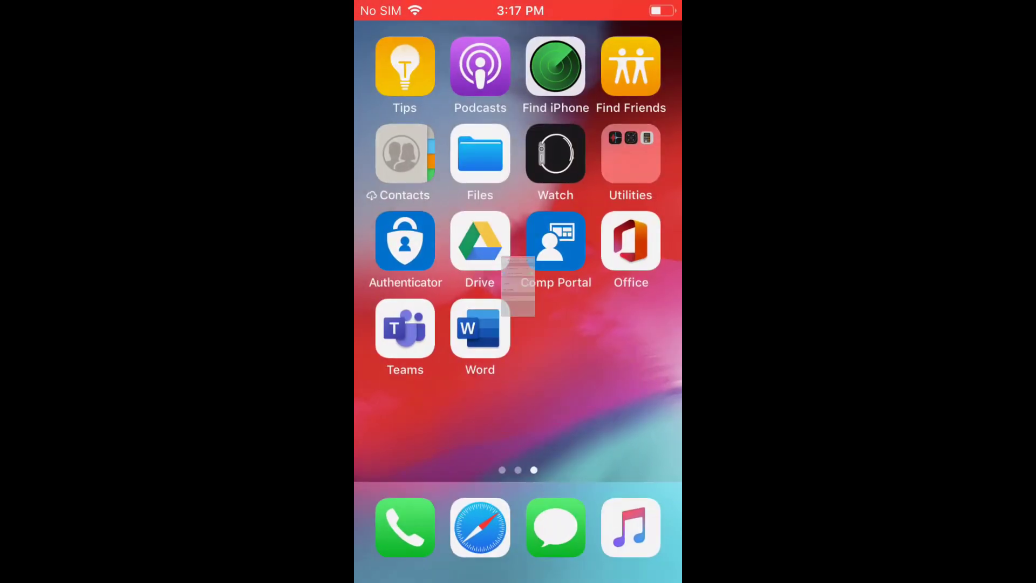
click(556, 238)
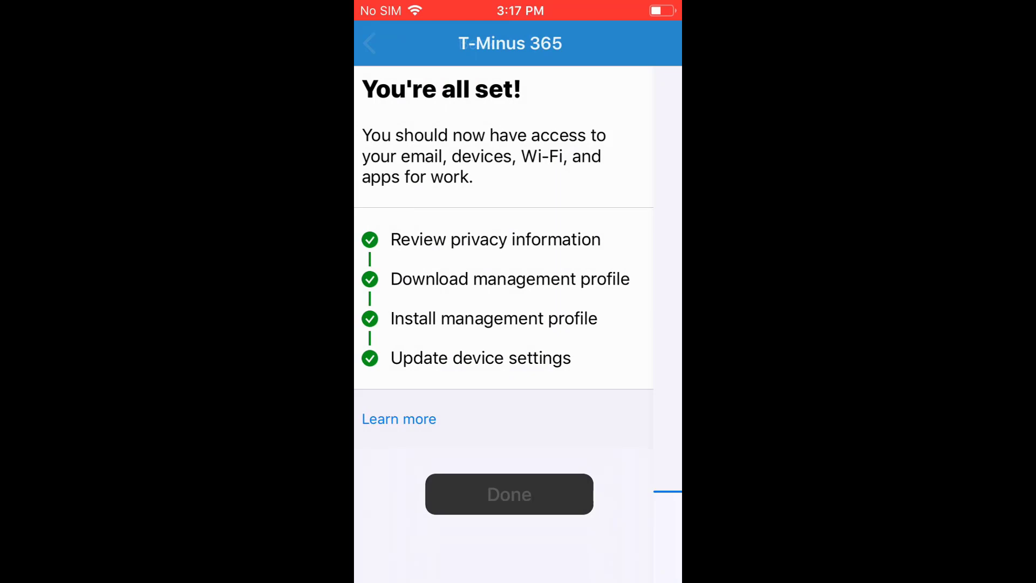
Close the 'You're all set' summary and view the enrolled iPhone's compliant device details.
click(517, 493)
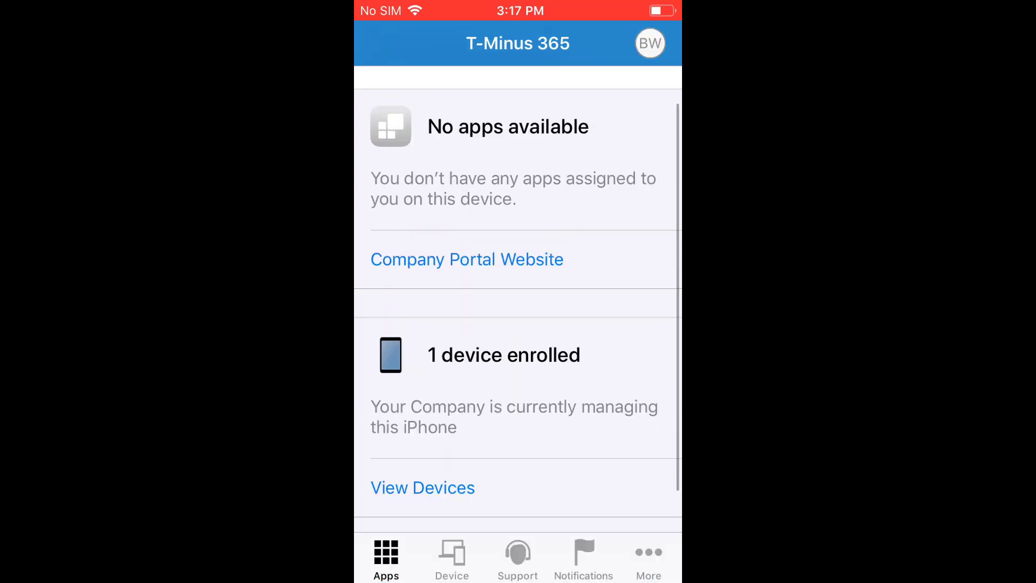
scroll(518, 323, down, 3)
click(452, 559)
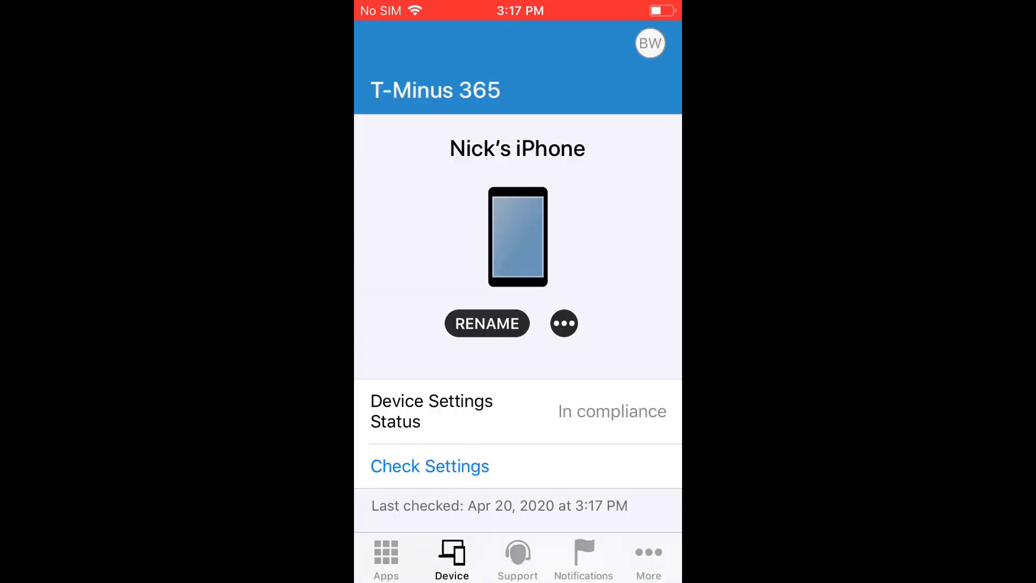
scroll(518, 323, down, 2)
scroll(518, 324, up, 3)
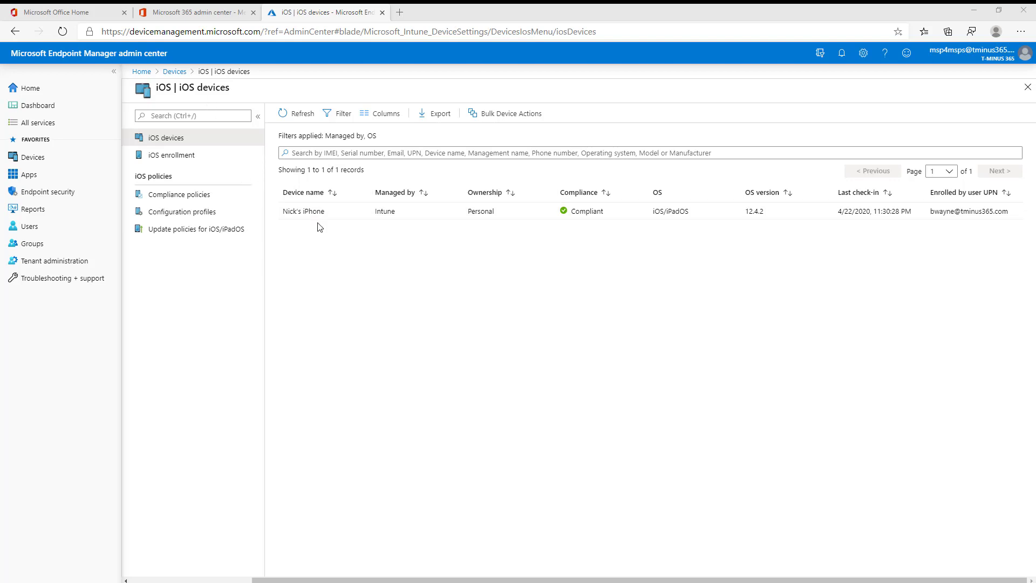
Check the iPhone's iOS Email Profile shows Succeeded, then return to its Device configuration list.
click(287, 210)
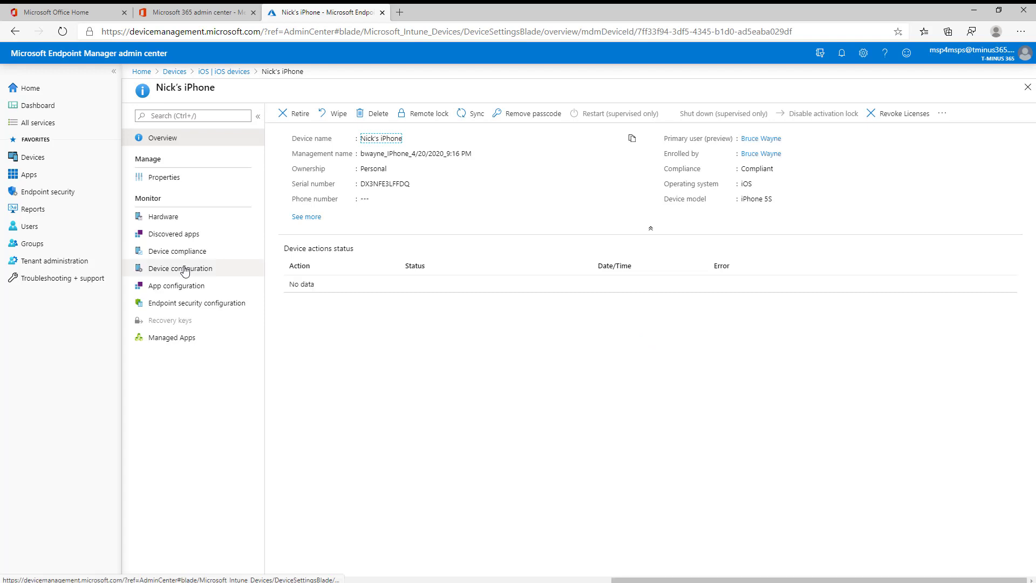
click(190, 273)
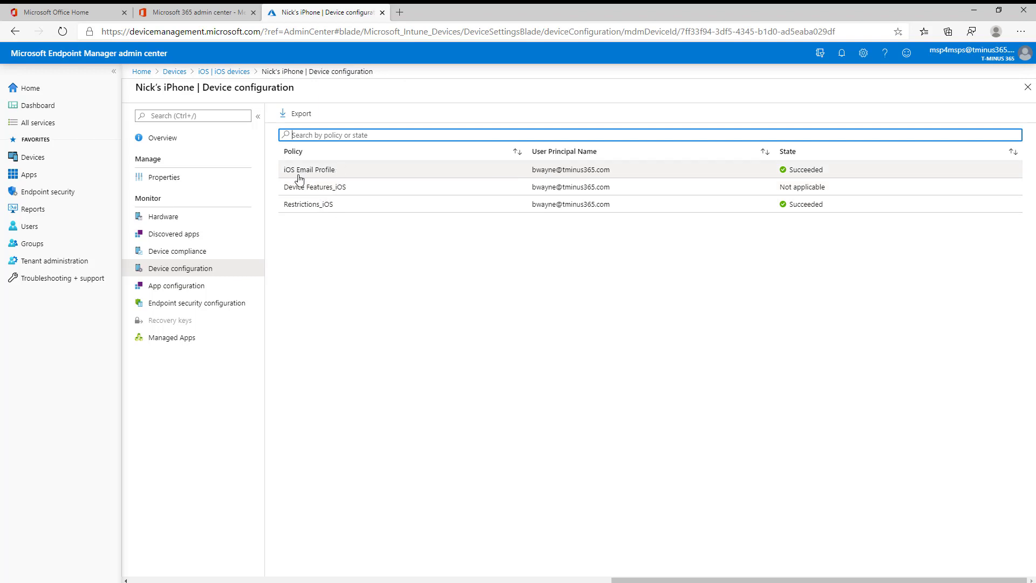
click(763, 171)
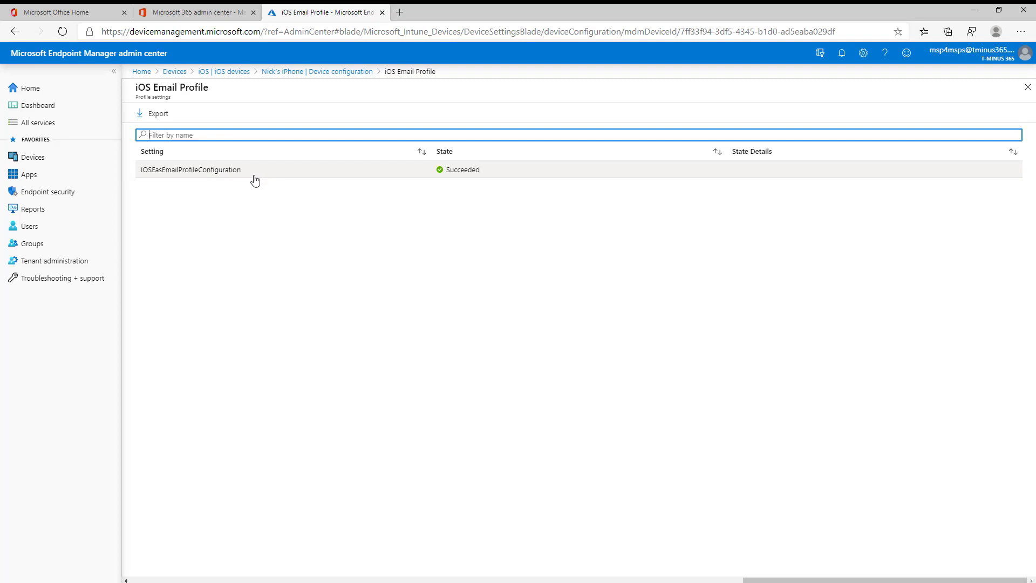
click(278, 71)
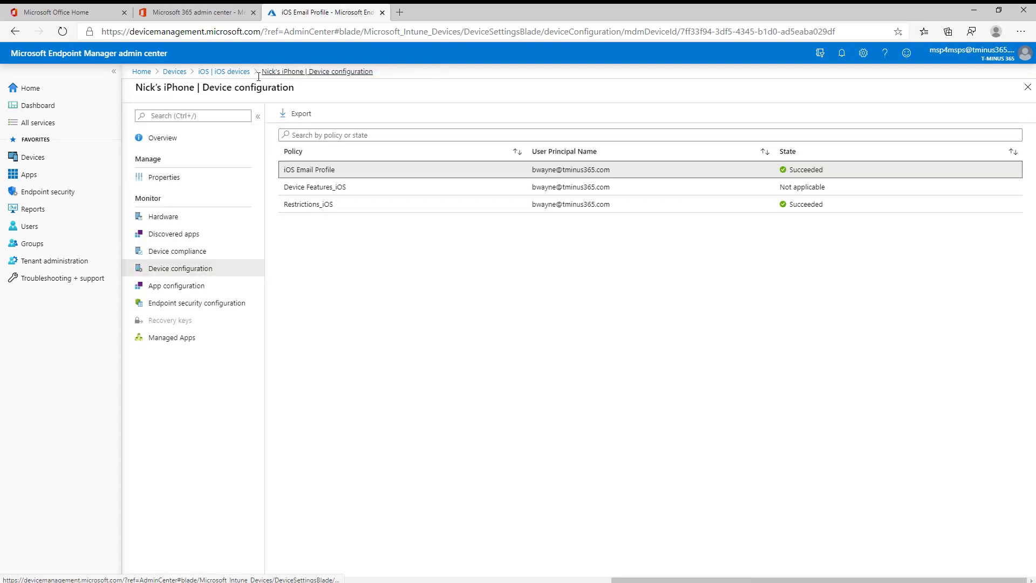